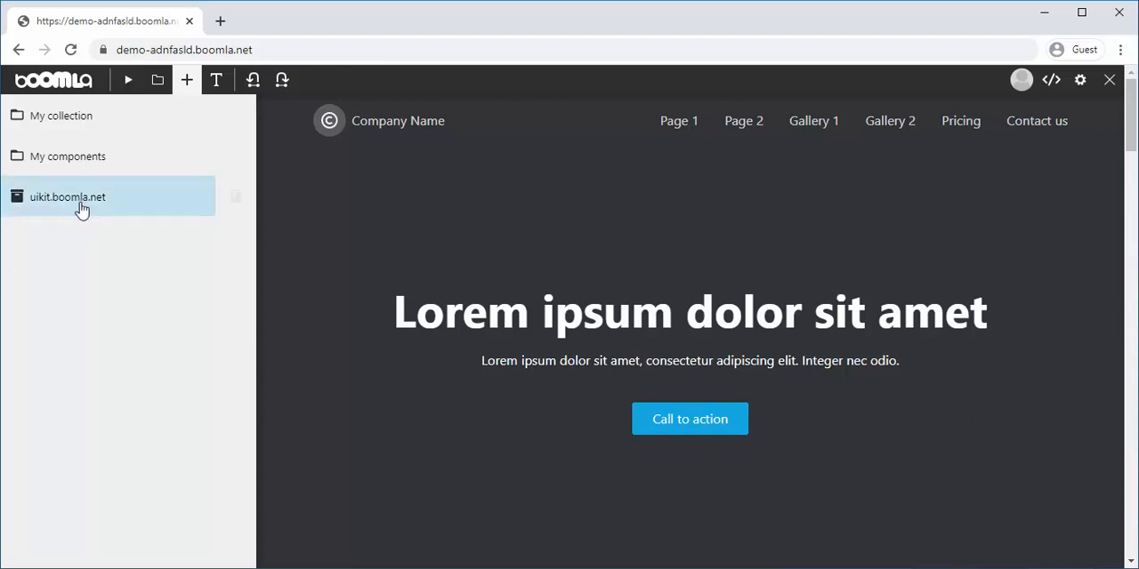
Insert the full-width text block with the sunset sky background and wide white card between the hero and the Design/Develop/Publish section
{"action": "left_click", "coordinate": [85, 201]}
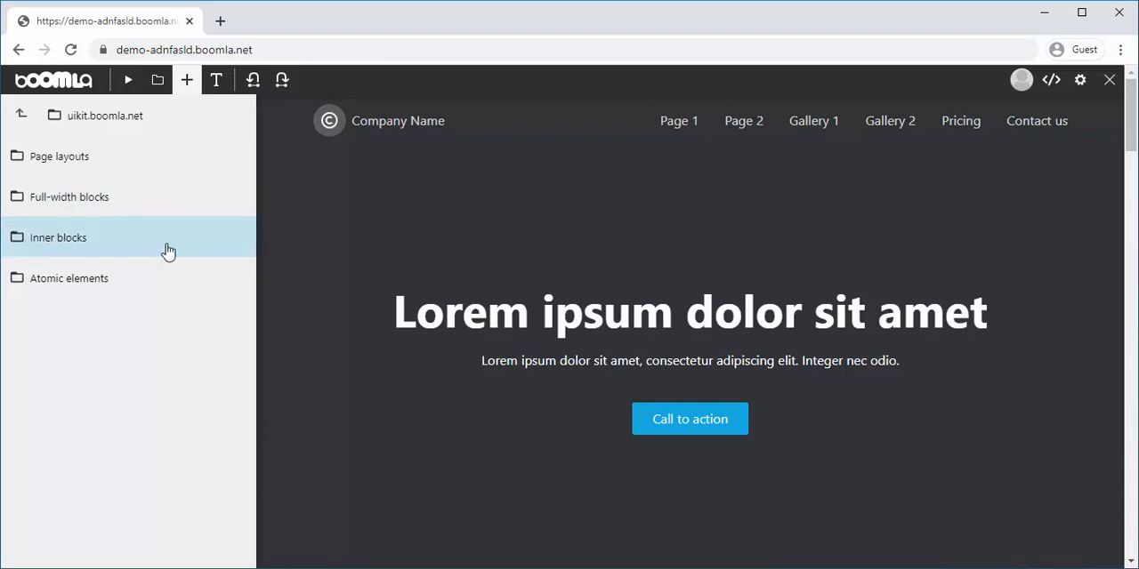
{"action": "scroll", "coordinate": [312, 347], "scroll_direction": "down", "scroll_amount": 3}
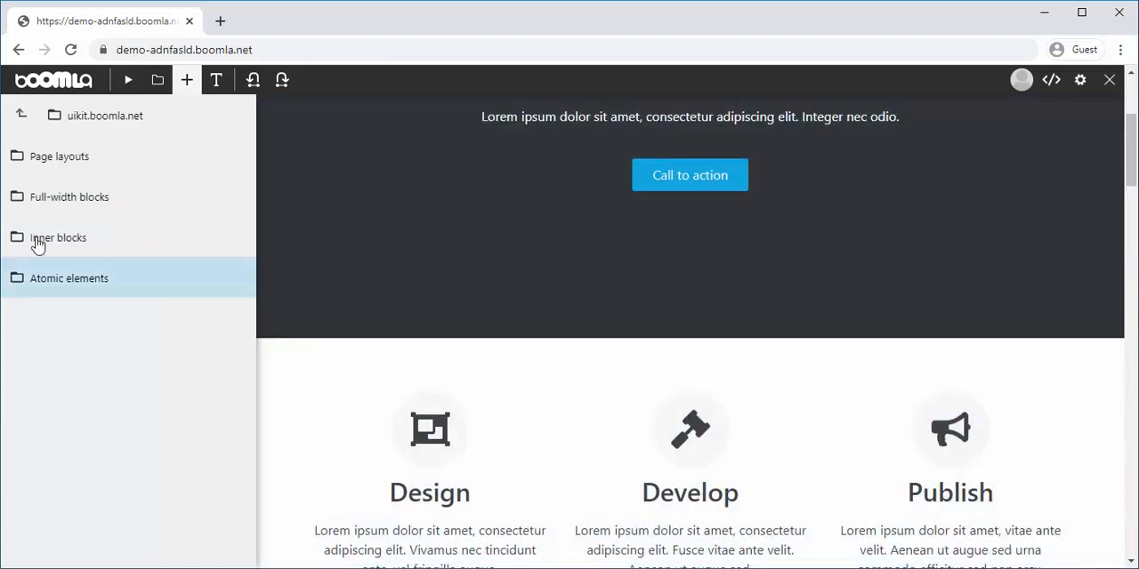
{"action": "left_click", "coordinate": [87, 206]}
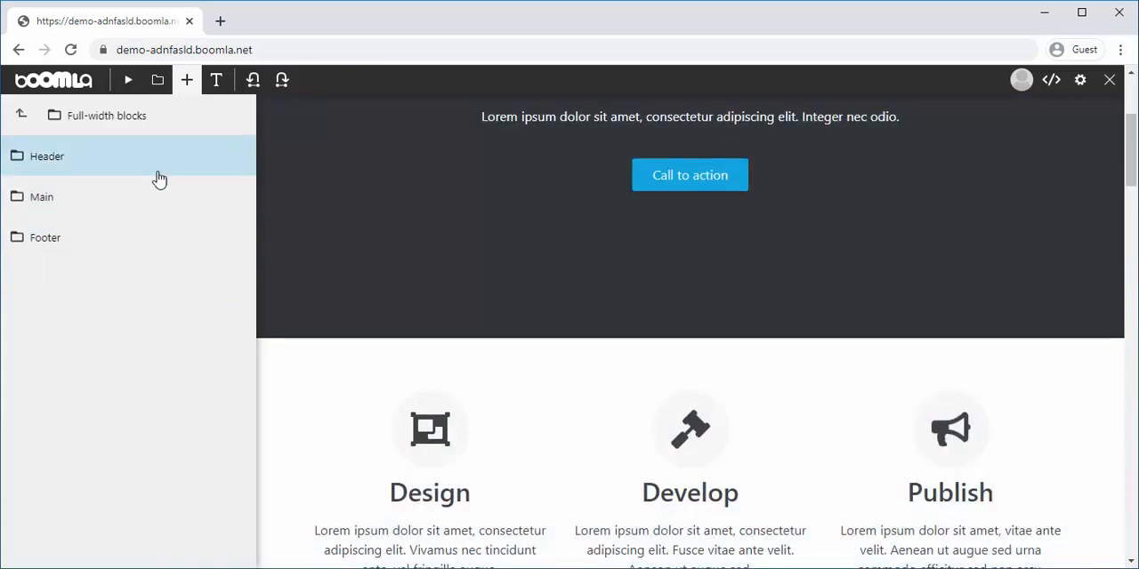
{"action": "left_click", "coordinate": [107, 199]}
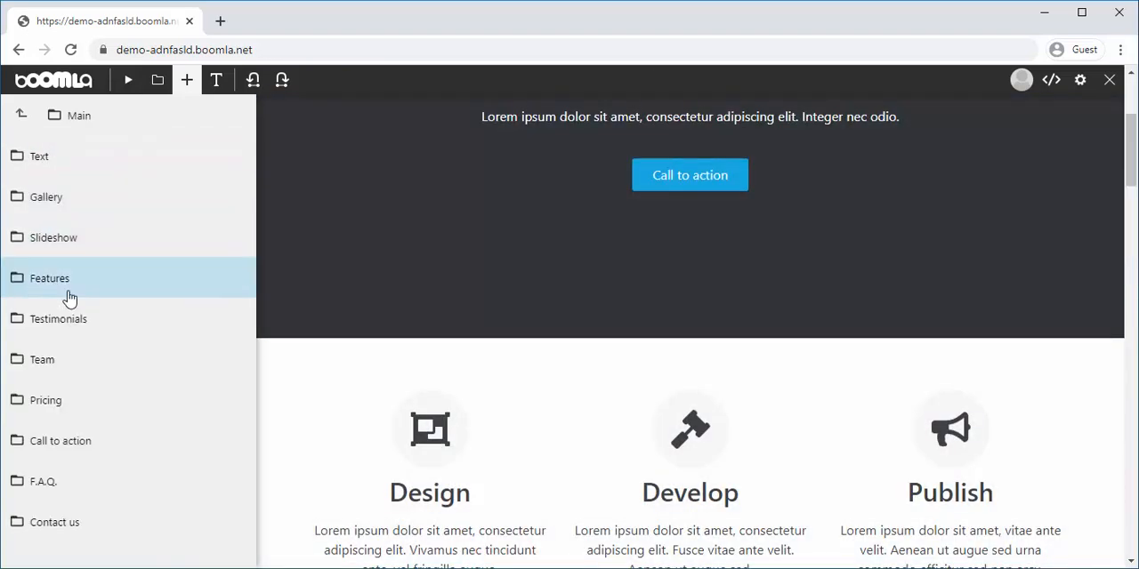
{"action": "left_click", "coordinate": [129, 164]}
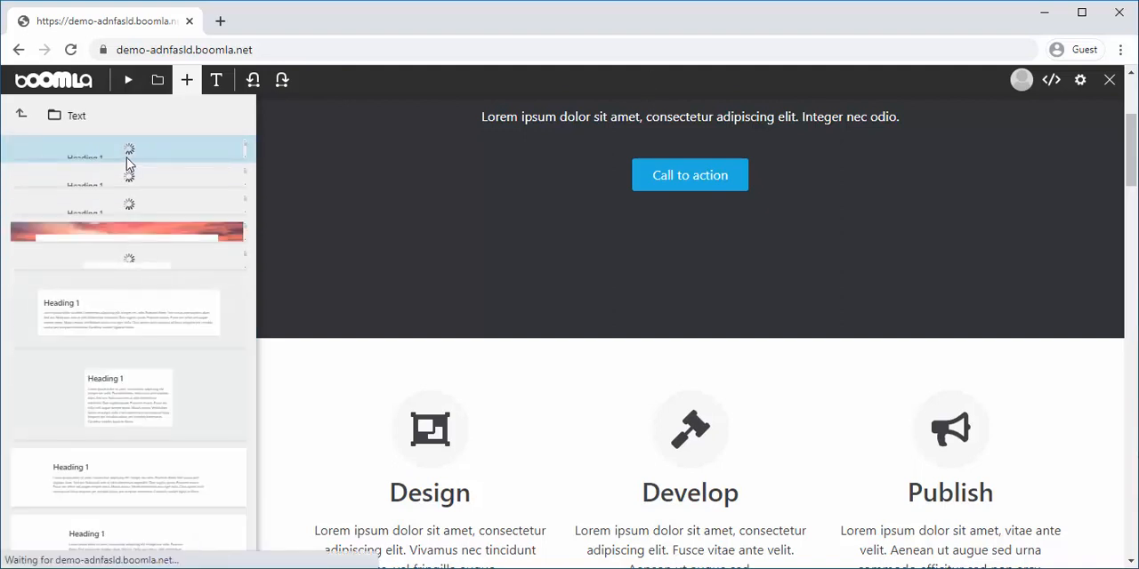
{"action": "scroll", "coordinate": [48, 258], "scroll_direction": "down", "scroll_amount": 8}
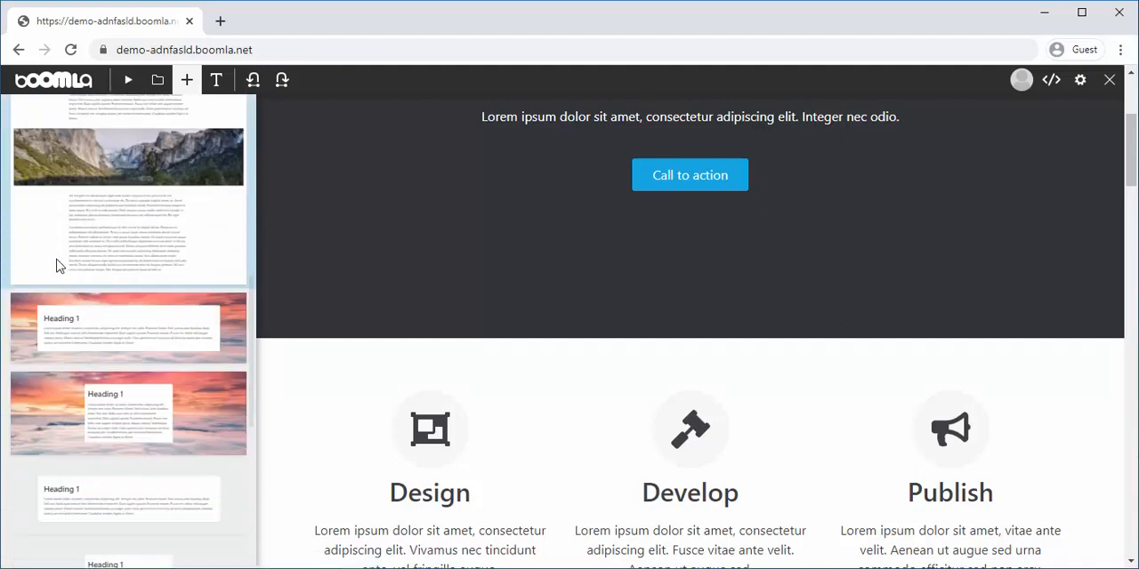
{"action": "left_click_drag", "start_coordinate": [39, 300], "coordinate": [323, 389]}
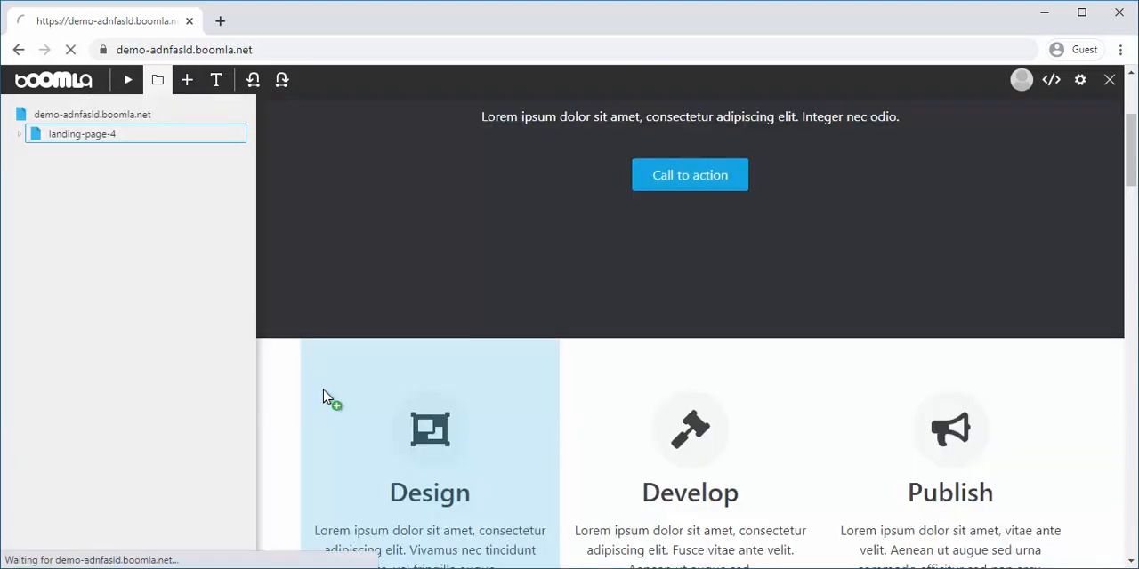
{"action": "scroll", "coordinate": [323, 390], "scroll_direction": "down", "scroll_amount": 6}
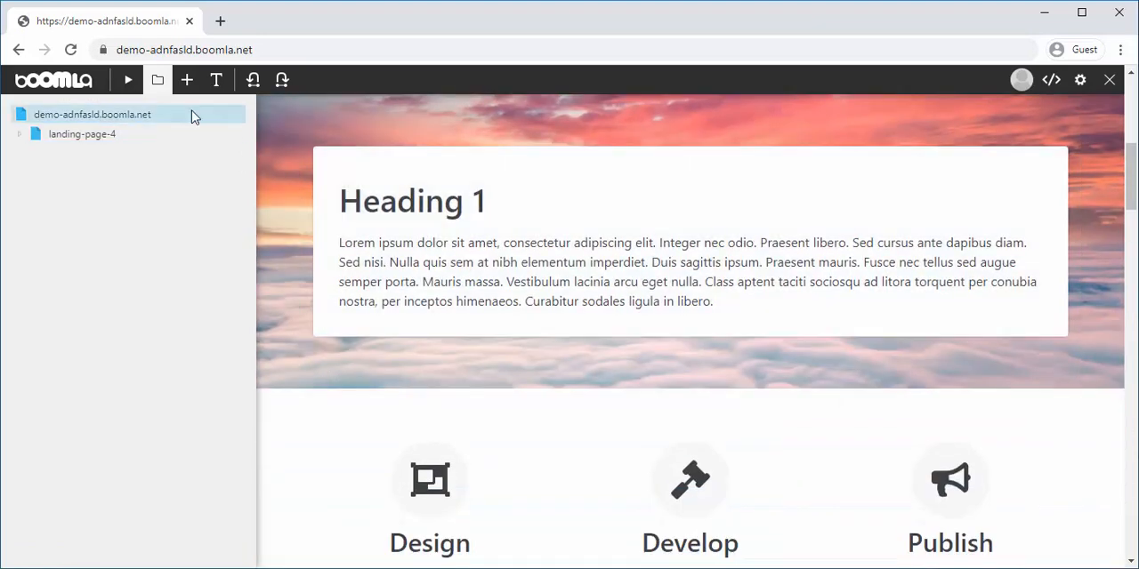
{"action": "left_click", "coordinate": [158, 80]}
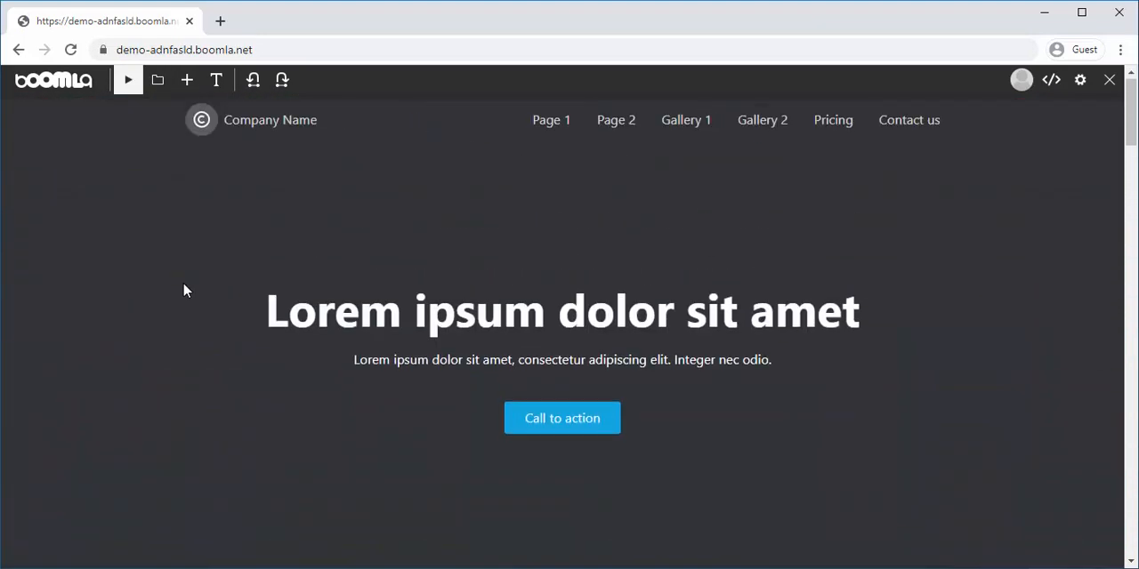
{"action": "scroll", "coordinate": [187, 330], "scroll_direction": "down", "scroll_amount": 2}
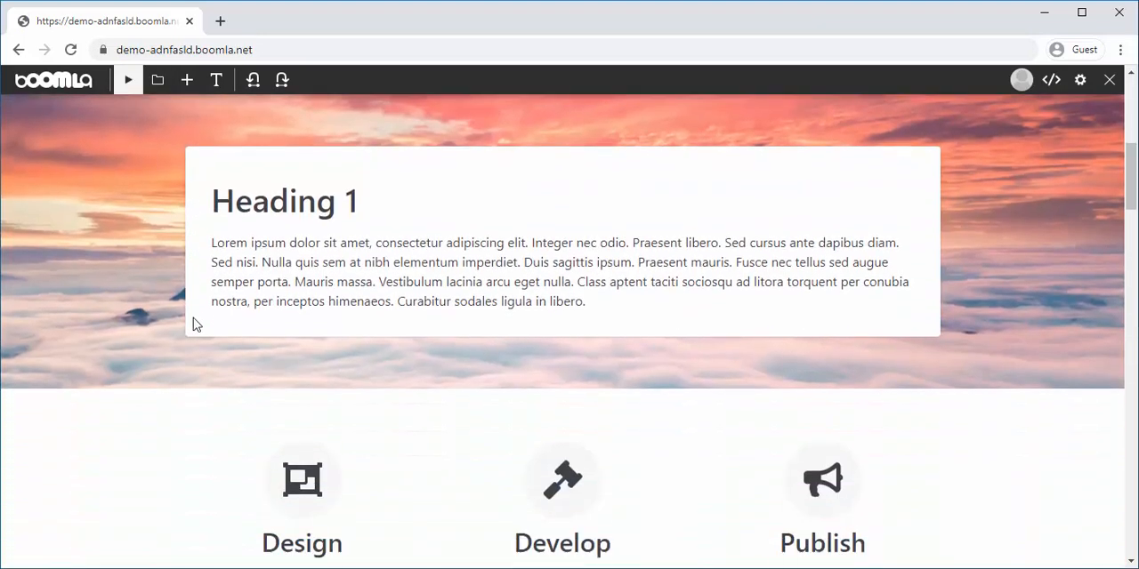
Insert a text inner block directly on the page between the sunset sky block and the Design/Develop/Publish section, and check its width
{"action": "left_click", "coordinate": [184, 88]}
{"action": "left_click", "coordinate": [21, 117]}
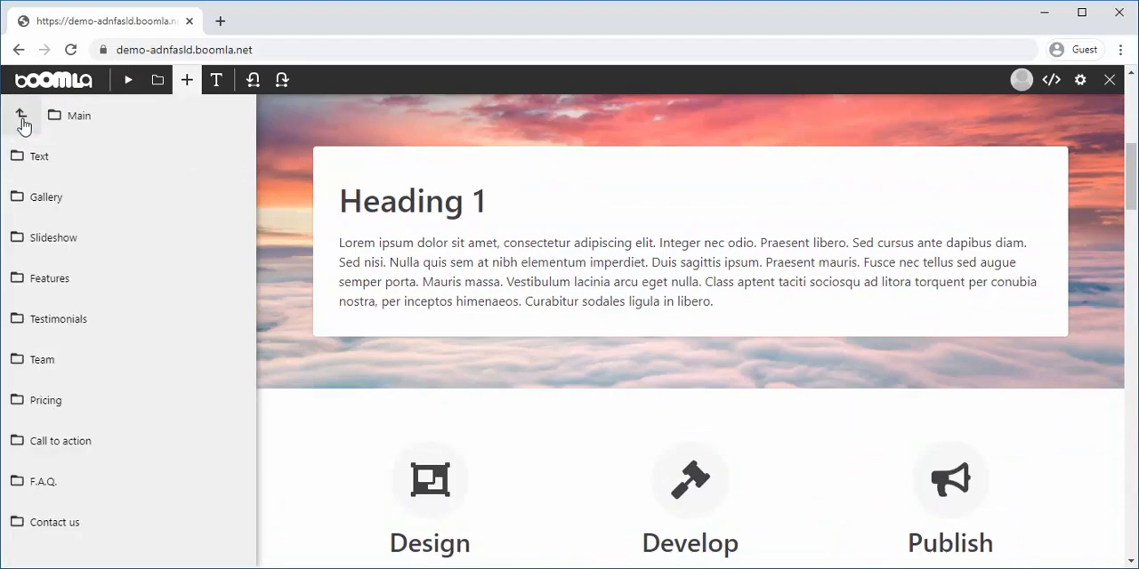
{"action": "left_click", "coordinate": [21, 118]}
{"action": "left_click", "coordinate": [21, 117]}
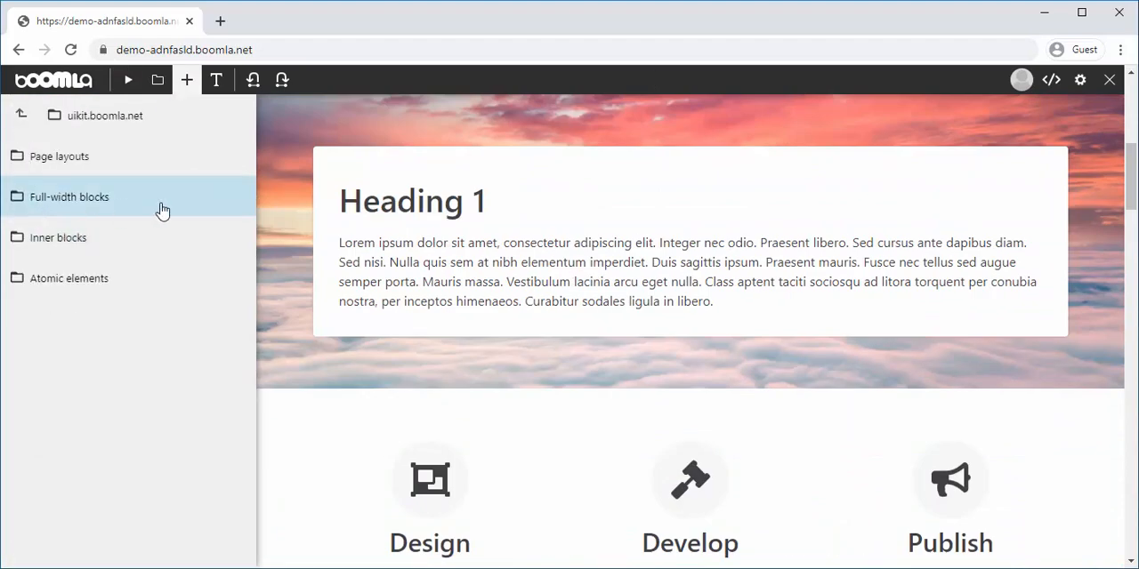
{"action": "left_click", "coordinate": [168, 246]}
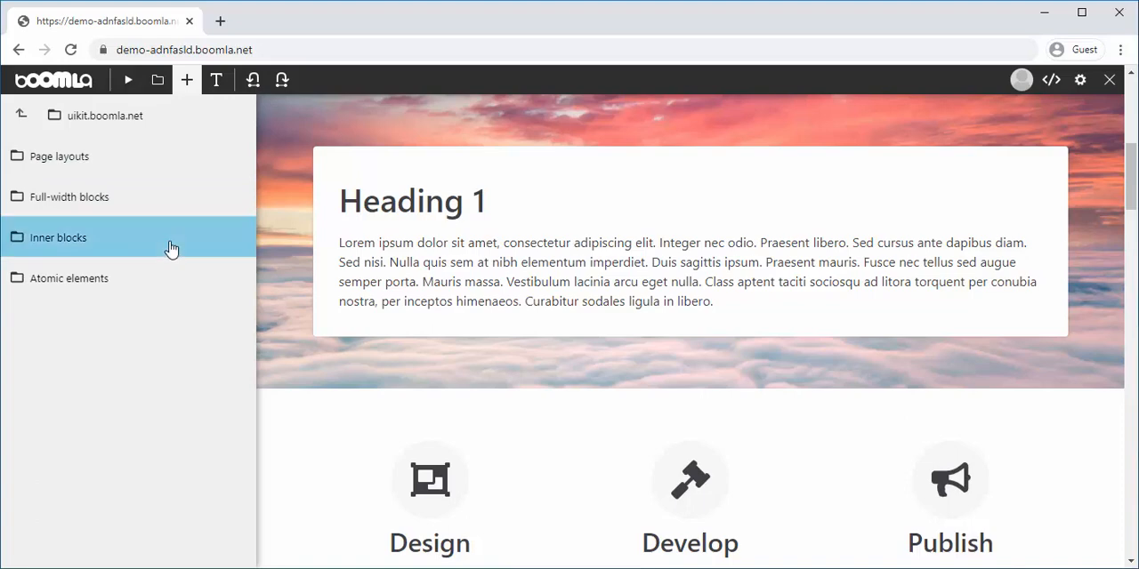
{"action": "left_click", "coordinate": [156, 157]}
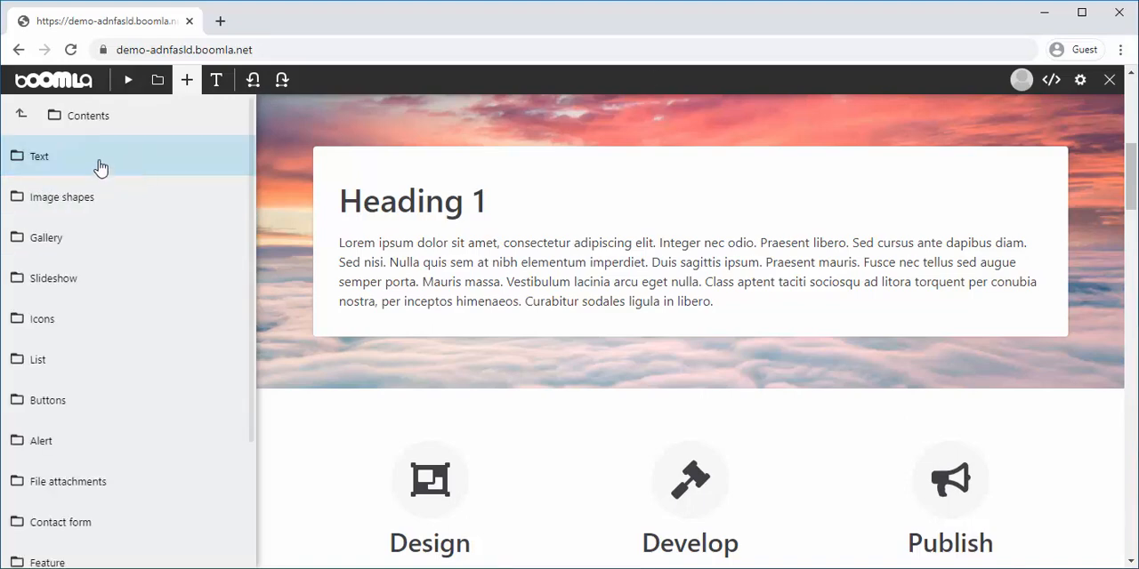
{"action": "left_click", "coordinate": [101, 168]}
{"action": "left_click_drag", "start_coordinate": [119, 207], "coordinate": [285, 403]}
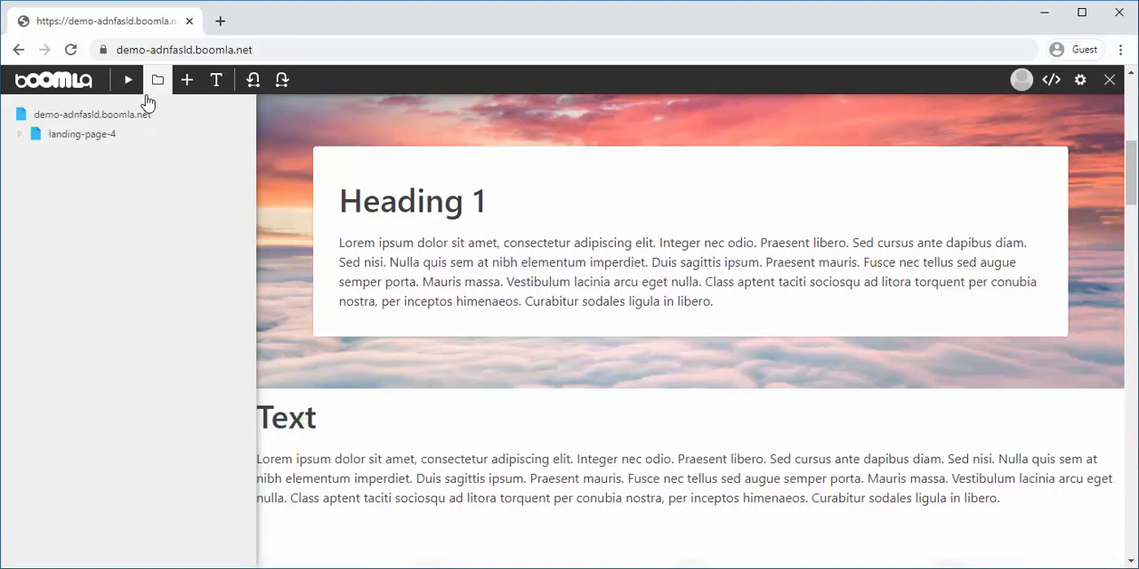
{"action": "left_click", "coordinate": [158, 82]}
{"action": "scroll", "coordinate": [240, 317], "scroll_direction": "down", "scroll_amount": 2}
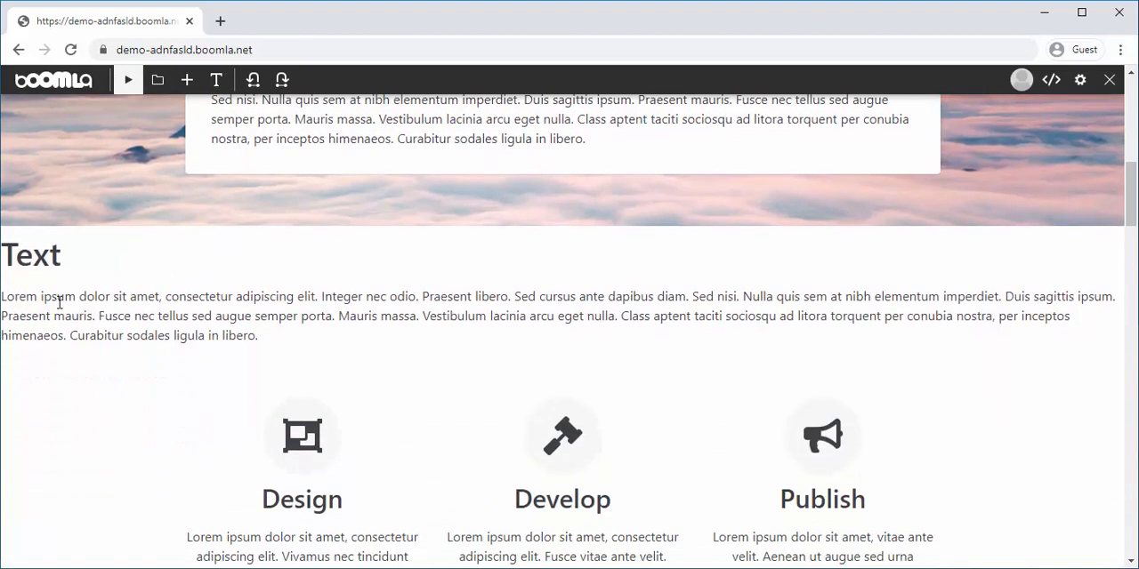
{"action": "scroll", "coordinate": [212, 331], "scroll_direction": "up", "scroll_amount": 2}
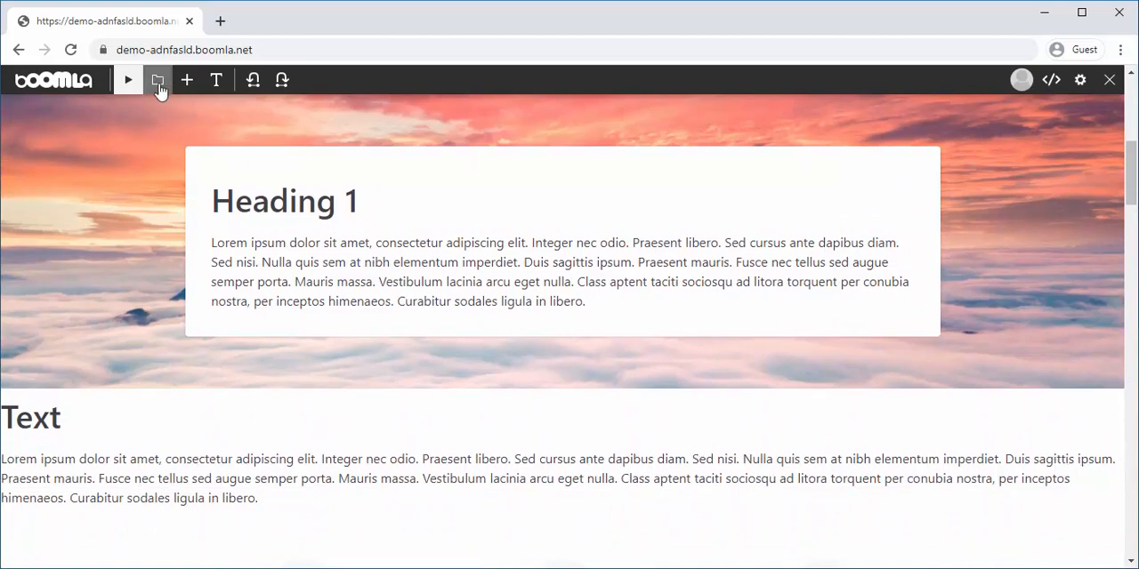
Return the block library to the uikit.boomla.net top level and highlight the text inside the Heading 1 card
{"action": "left_click", "coordinate": [188, 81]}
{"action": "left_click", "coordinate": [21, 117]}
{"action": "left_click", "coordinate": [22, 124]}
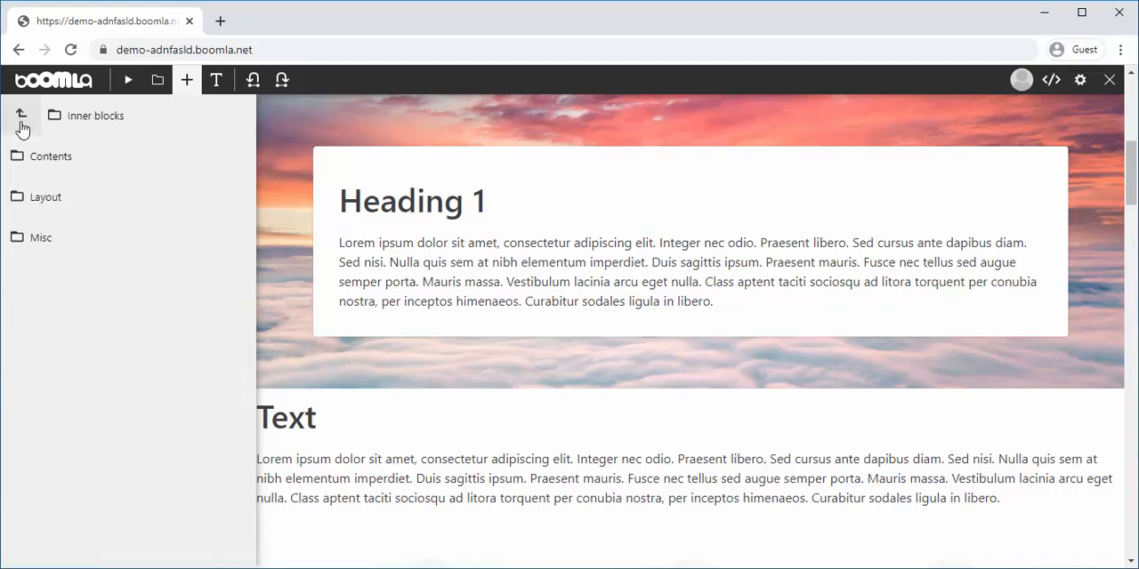
{"action": "left_click", "coordinate": [22, 124]}
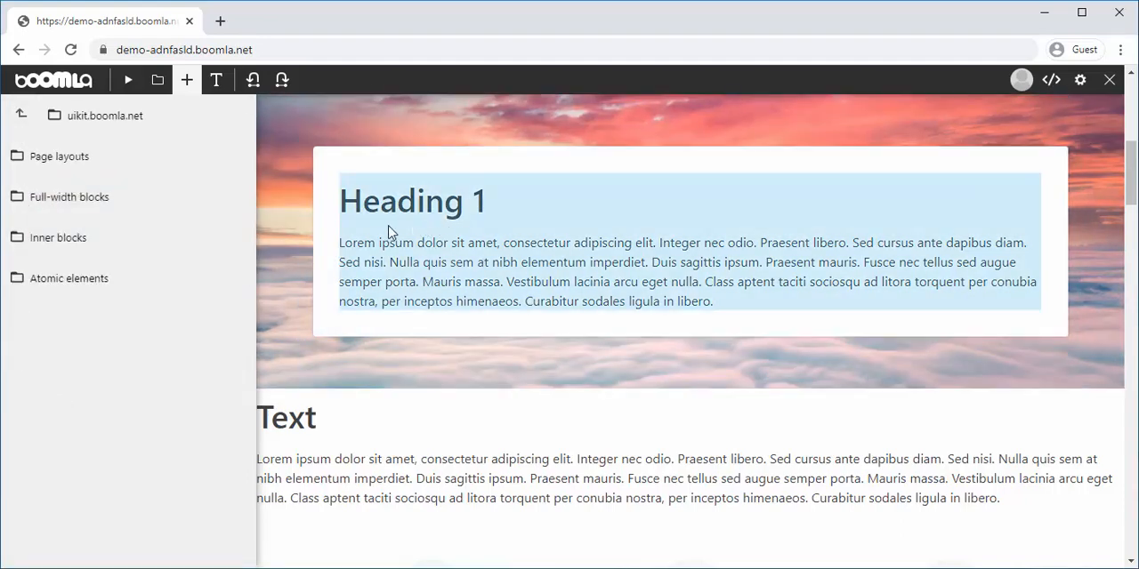
{"action": "left_click", "coordinate": [187, 82]}
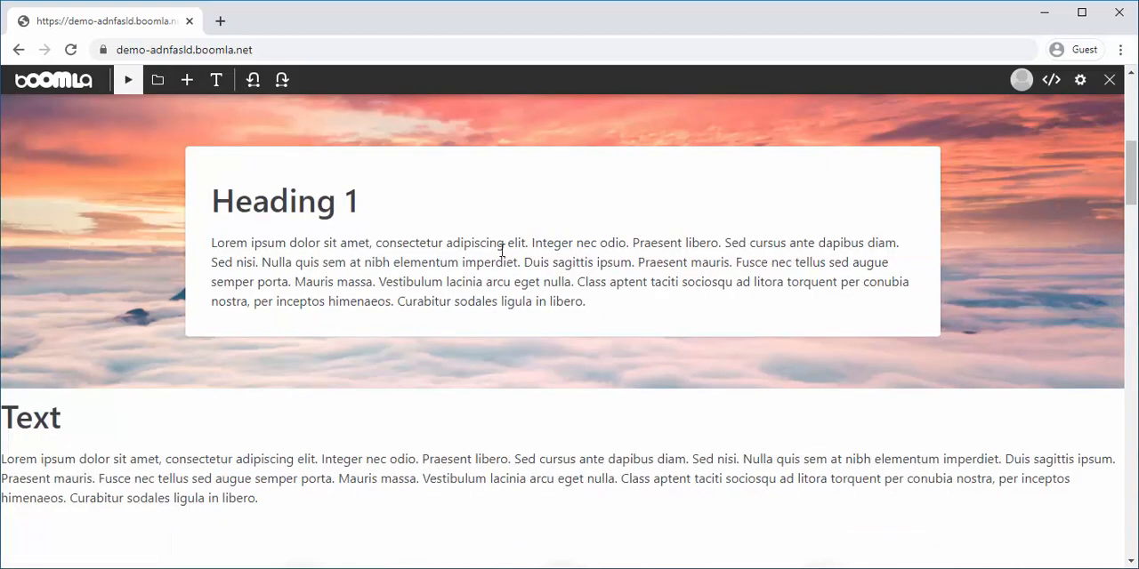
{"action": "left_click_drag", "start_coordinate": [213, 201], "coordinate": [915, 304]}
{"action": "left_click", "coordinate": [914, 304]}
Insert the first slideshow inner block inside the white card, beneath its Heading 1 text
{"action": "left_click", "coordinate": [187, 80]}
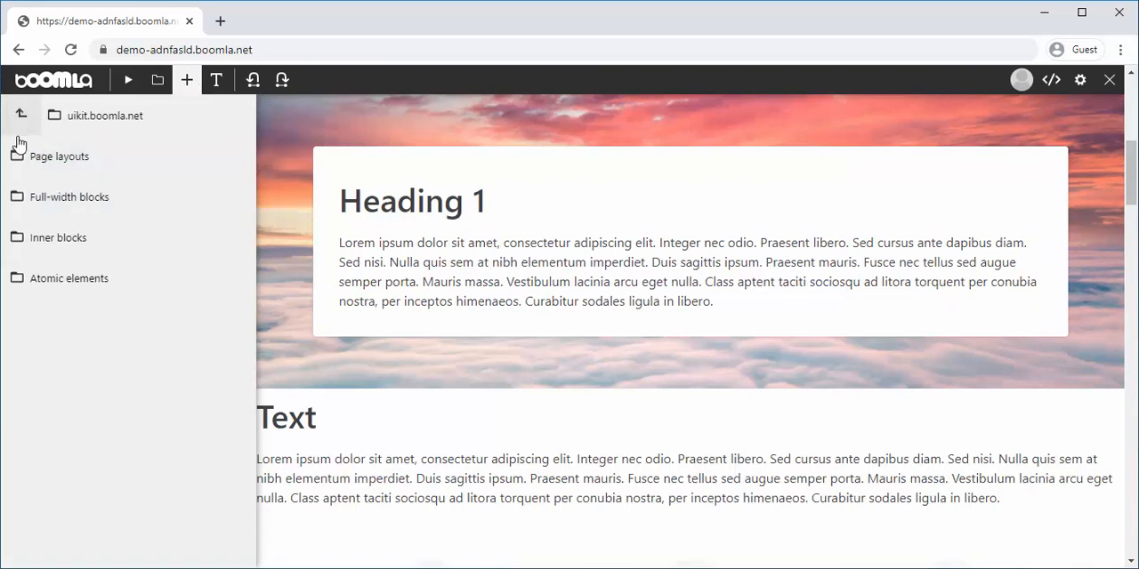
{"action": "left_click", "coordinate": [146, 246]}
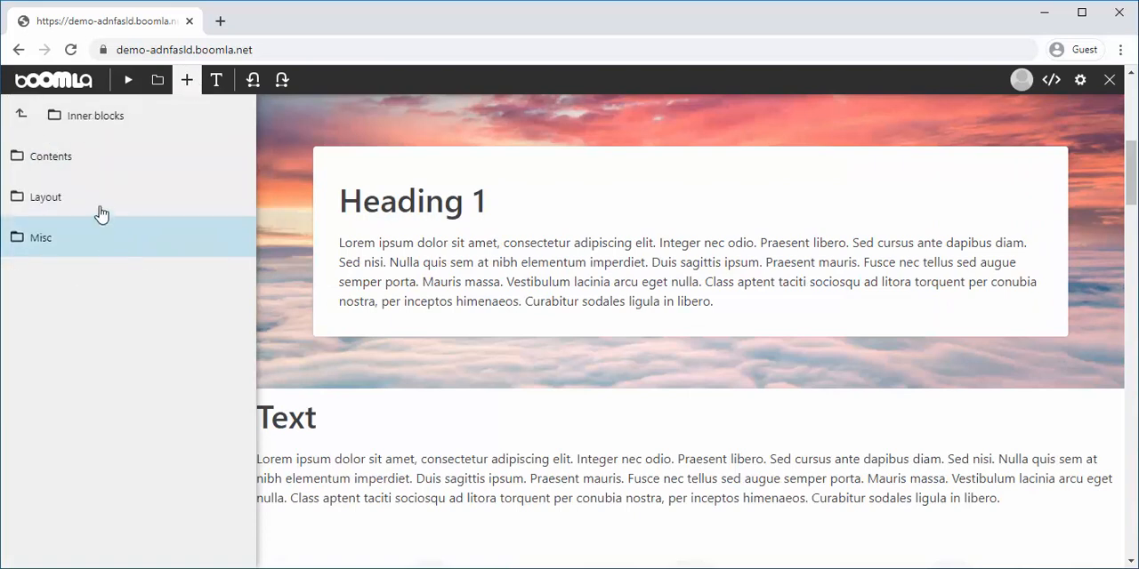
{"action": "left_click", "coordinate": [125, 166]}
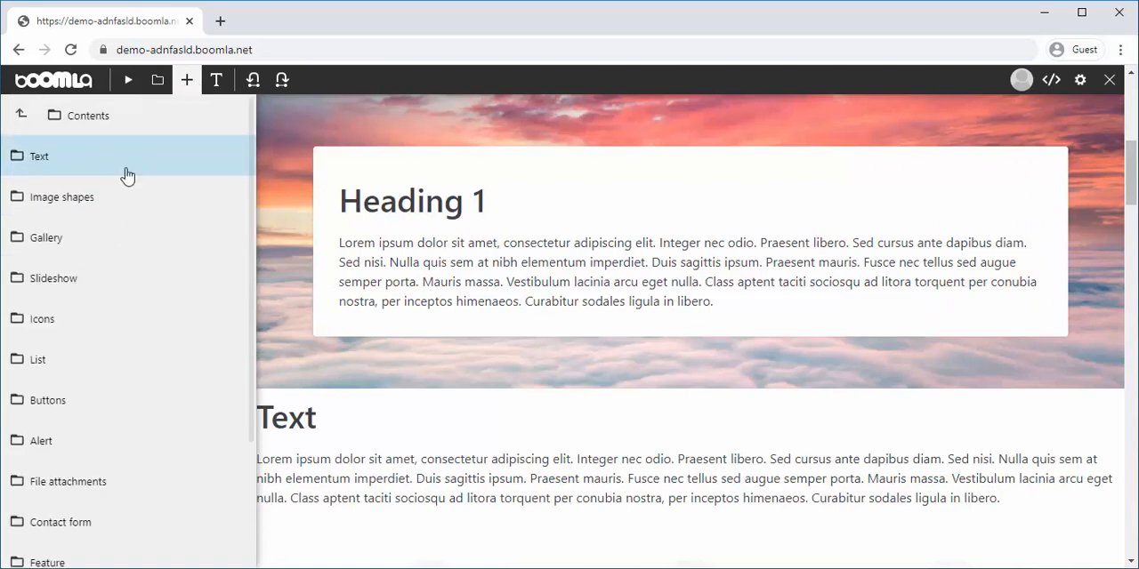
{"action": "left_click", "coordinate": [144, 287]}
{"action": "left_click_drag", "start_coordinate": [110, 287], "coordinate": [996, 260]}
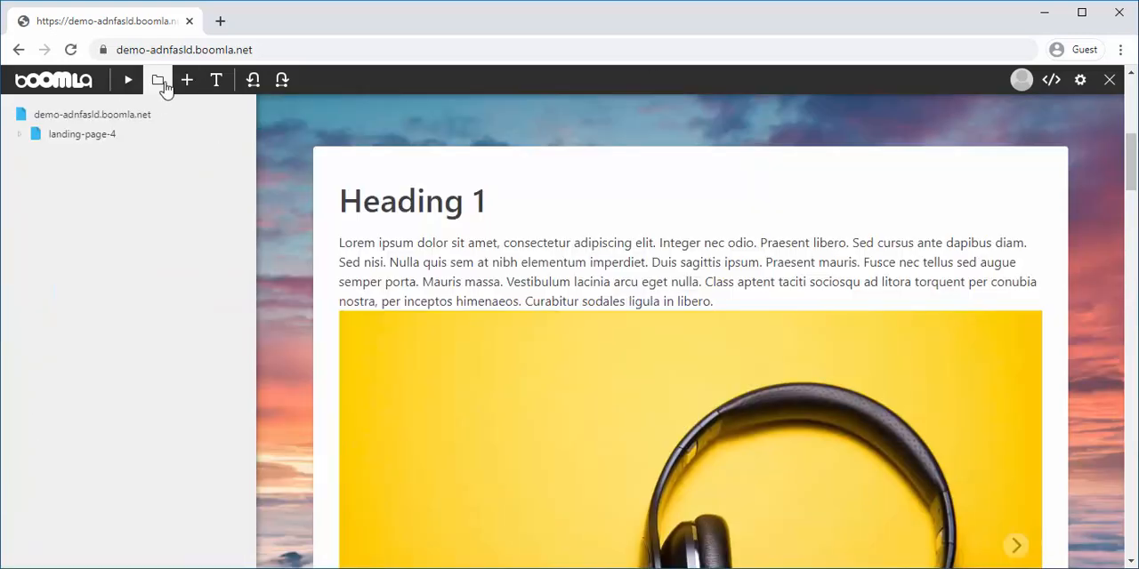
{"action": "left_click", "coordinate": [157, 80]}
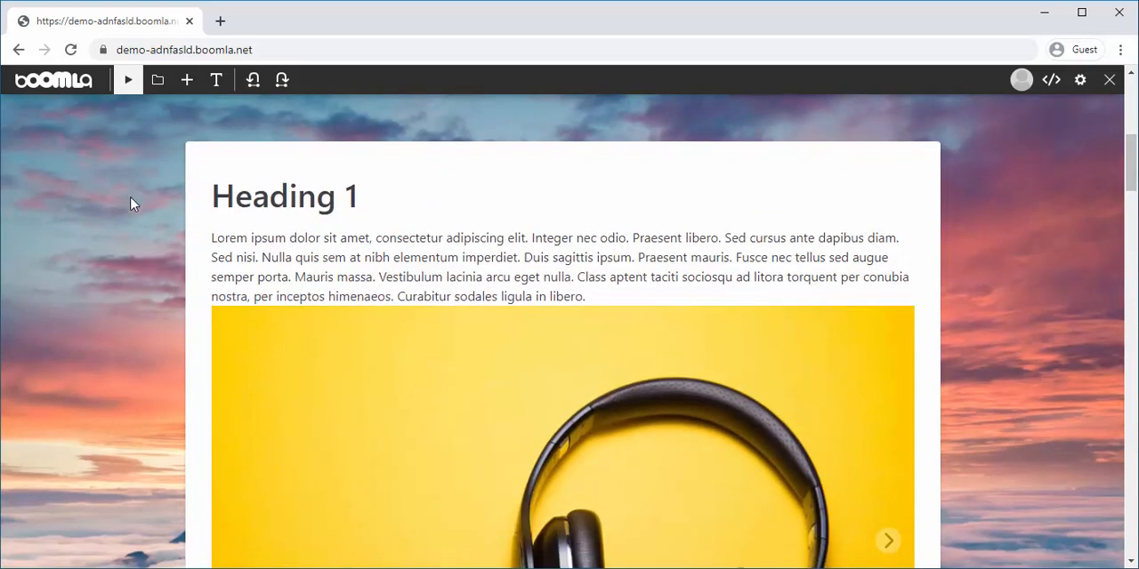
Examine the slideshow inside the white card and compare it with the text block placed outside the full-width block
{"action": "scroll", "coordinate": [125, 202], "scroll_direction": "down", "scroll_amount": 2}
{"action": "scroll", "coordinate": [125, 195], "scroll_direction": "down", "scroll_amount": 1}
{"action": "scroll", "coordinate": [123, 196], "scroll_direction": "up", "scroll_amount": 2}
{"action": "scroll", "coordinate": [120, 196], "scroll_direction": "down", "scroll_amount": 2}
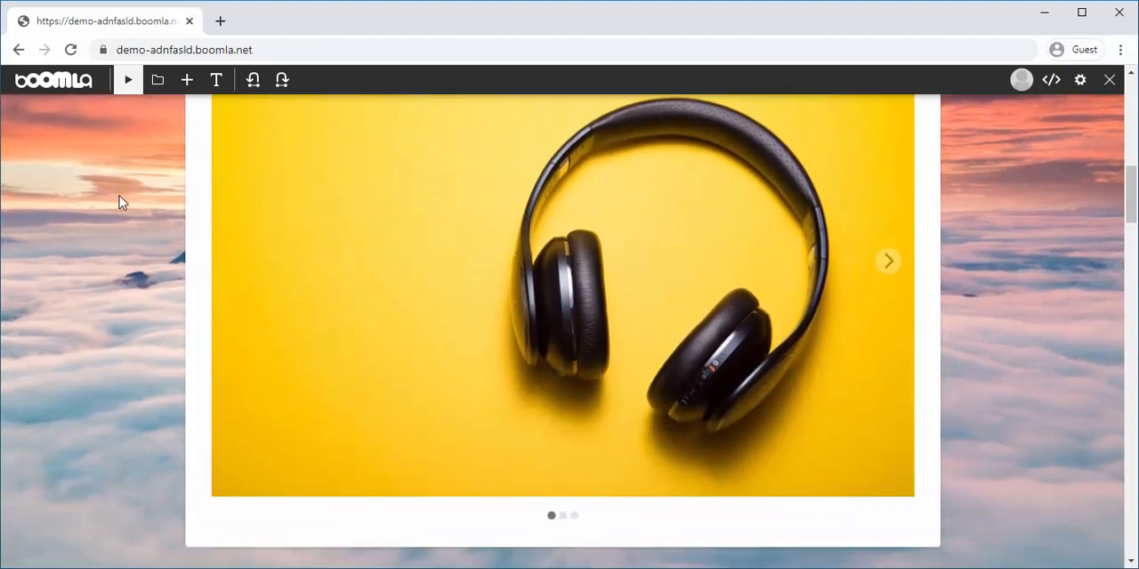
{"action": "scroll", "coordinate": [117, 195], "scroll_direction": "up", "scroll_amount": 2}
{"action": "scroll", "coordinate": [118, 201], "scroll_direction": "up", "scroll_amount": 2}
{"action": "scroll", "coordinate": [133, 203], "scroll_direction": "down", "scroll_amount": 3}
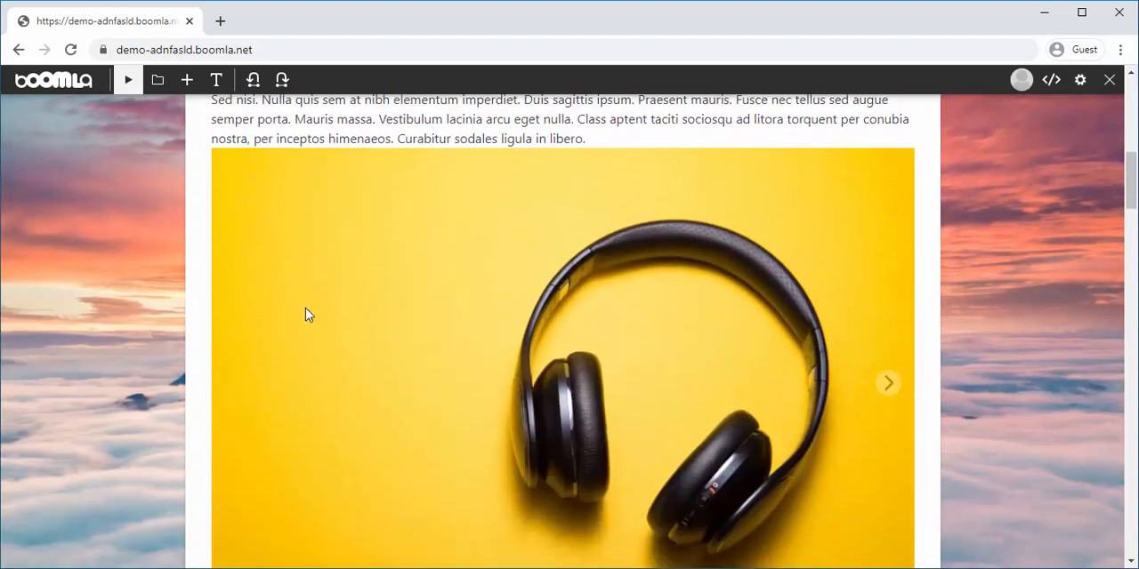
{"action": "scroll", "coordinate": [540, 368], "scroll_direction": "down", "scroll_amount": 1}
{"action": "scroll", "coordinate": [469, 345], "scroll_direction": "down", "scroll_amount": 3}
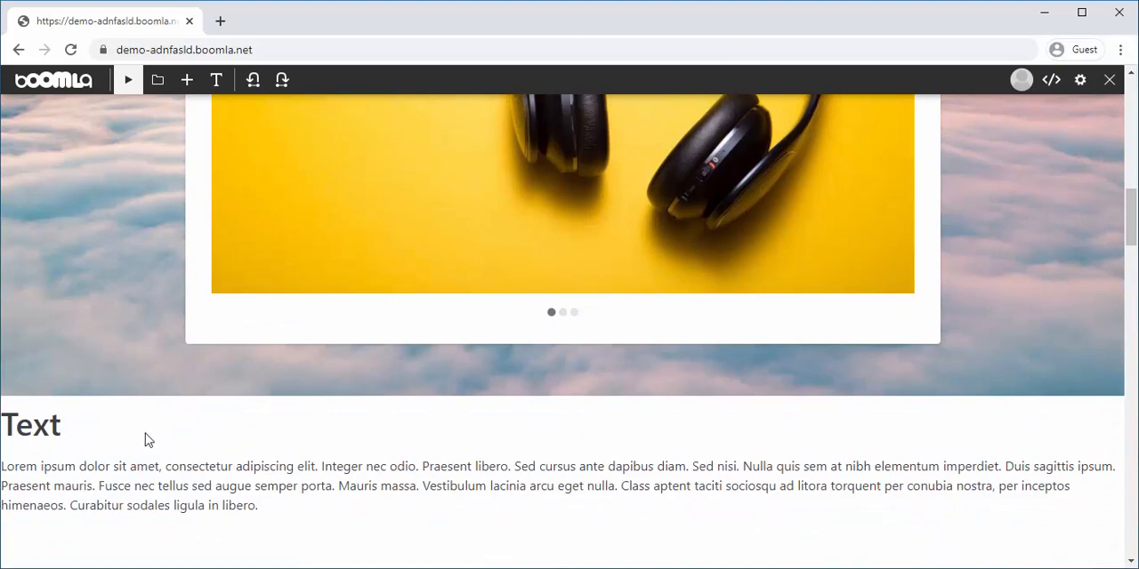
Go to Page 1 of the site through its navigation menu
{"action": "scroll", "coordinate": [145, 436], "scroll_direction": "up", "scroll_amount": 8}
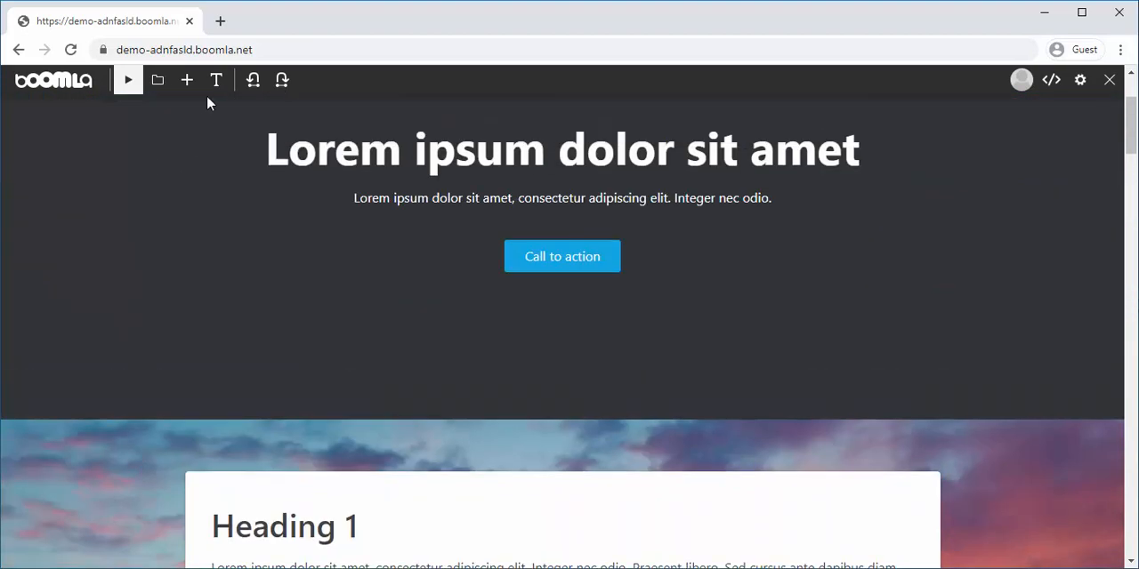
{"action": "left_click", "coordinate": [187, 82]}
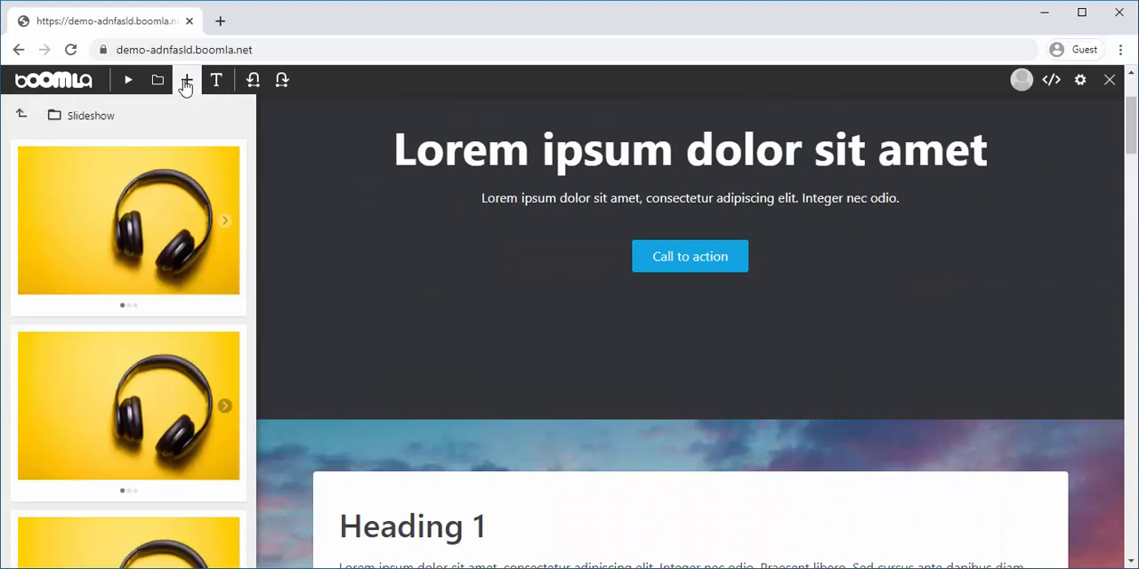
{"action": "left_click", "coordinate": [128, 81]}
{"action": "left_click", "coordinate": [544, 125]}
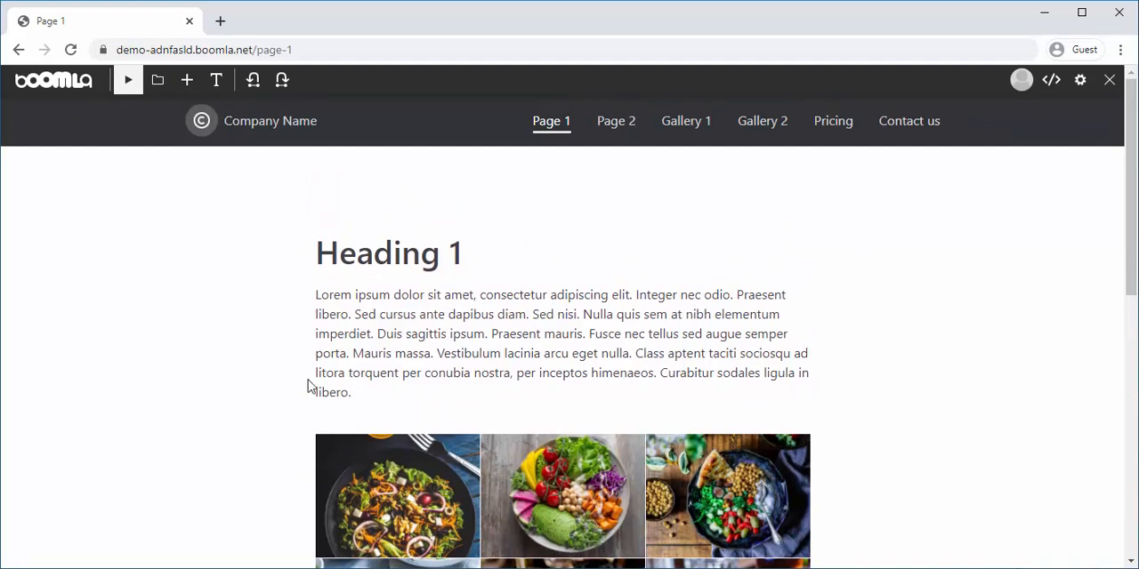
Insert the red Button 1 inner block from the Buttons contents between Page 1's Heading 1 text and the image gallery
{"action": "left_click", "coordinate": [187, 80]}
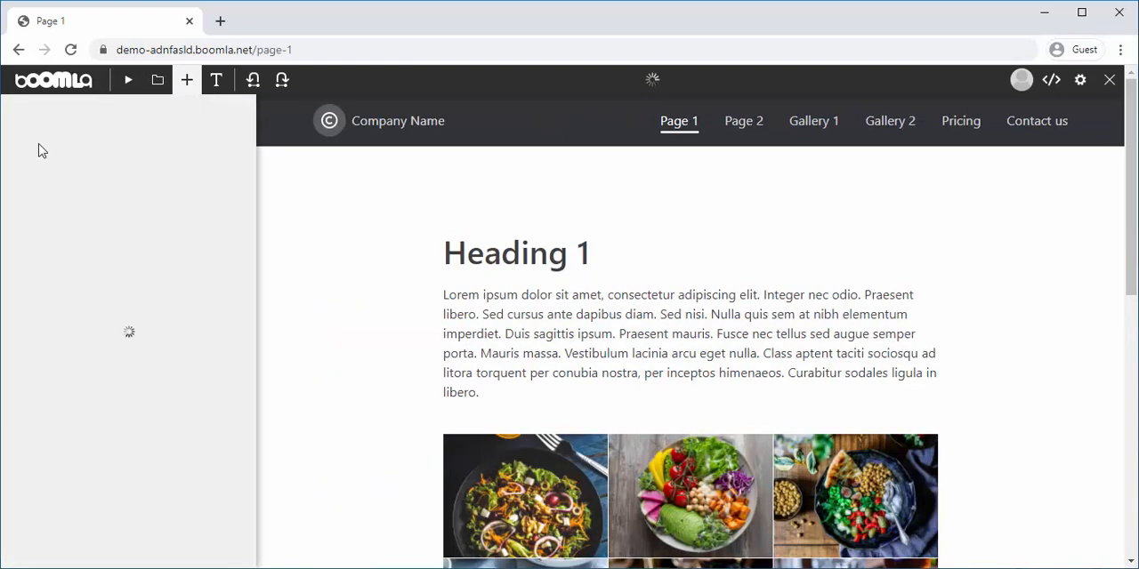
{"action": "left_click", "coordinate": [24, 119]}
{"action": "left_click", "coordinate": [25, 120]}
{"action": "left_click", "coordinate": [25, 120]}
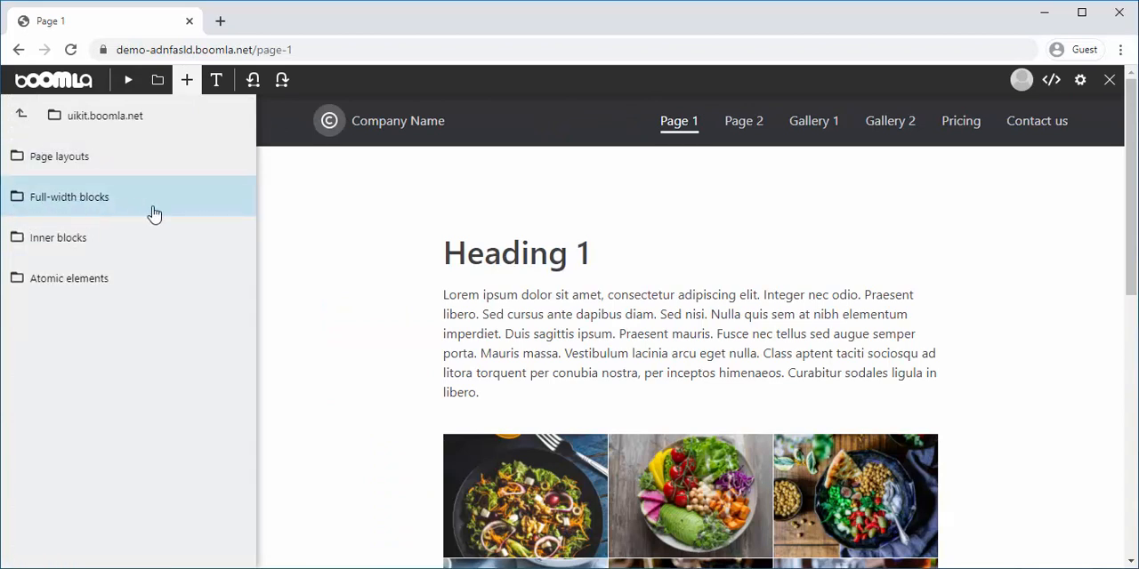
{"action": "left_click", "coordinate": [96, 242]}
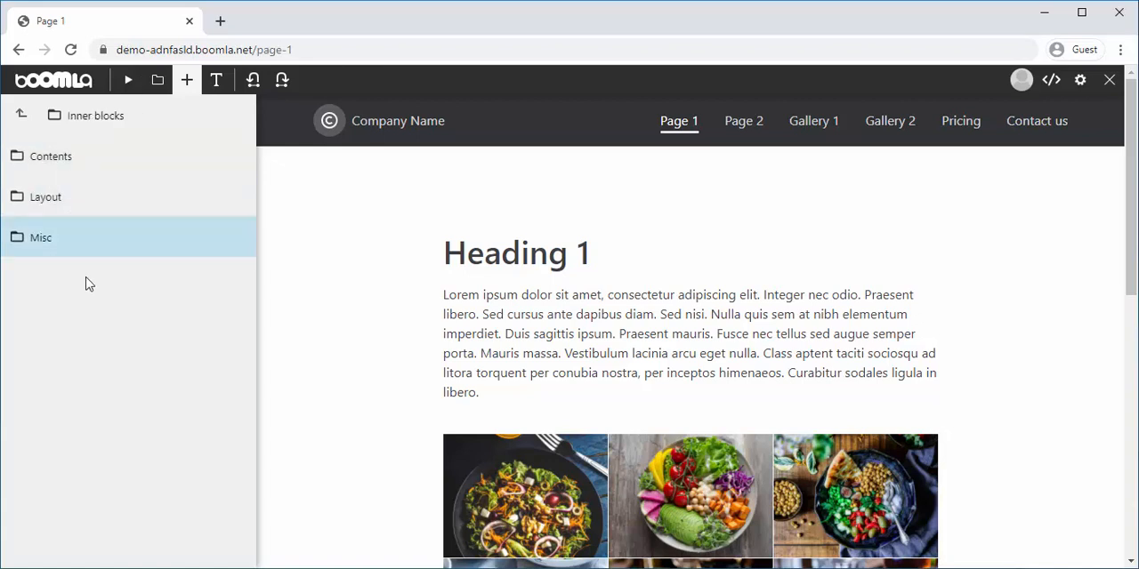
{"action": "left_click", "coordinate": [96, 164]}
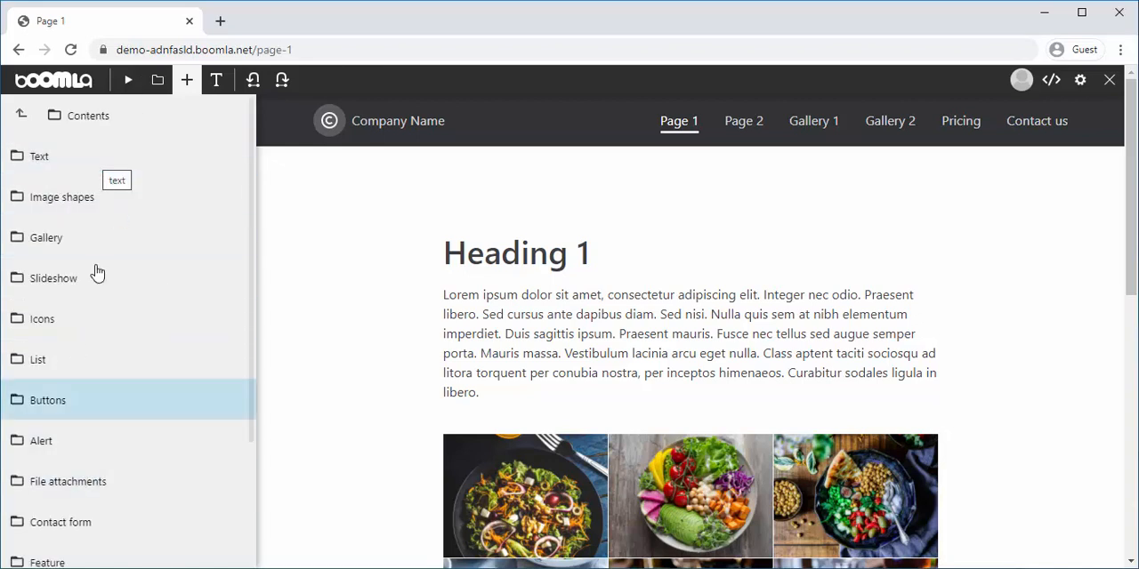
{"action": "left_click", "coordinate": [140, 400]}
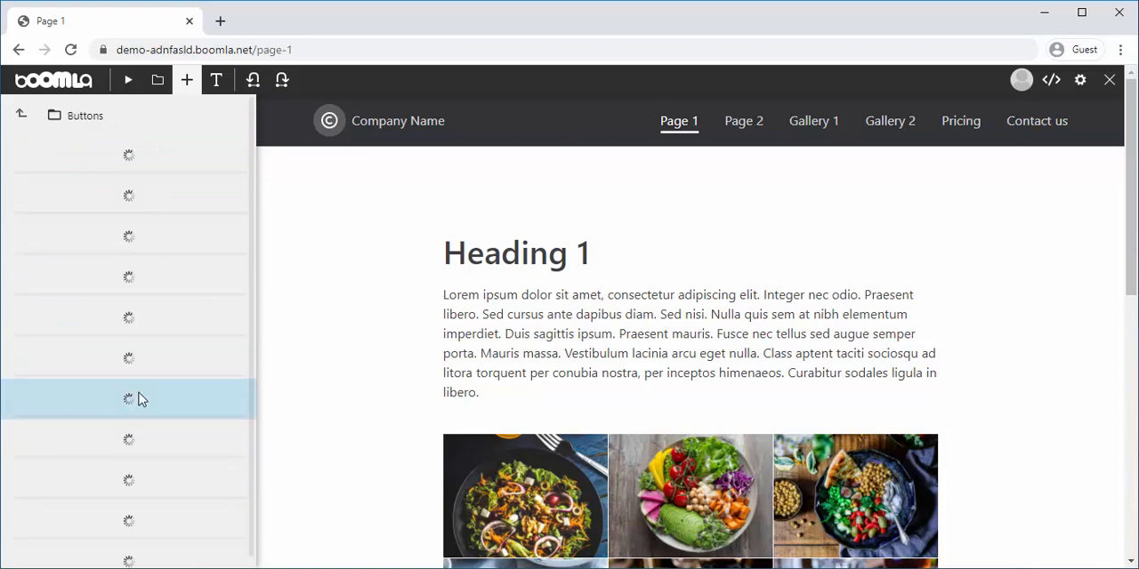
{"action": "left_click_drag", "start_coordinate": [184, 462], "coordinate": [865, 375]}
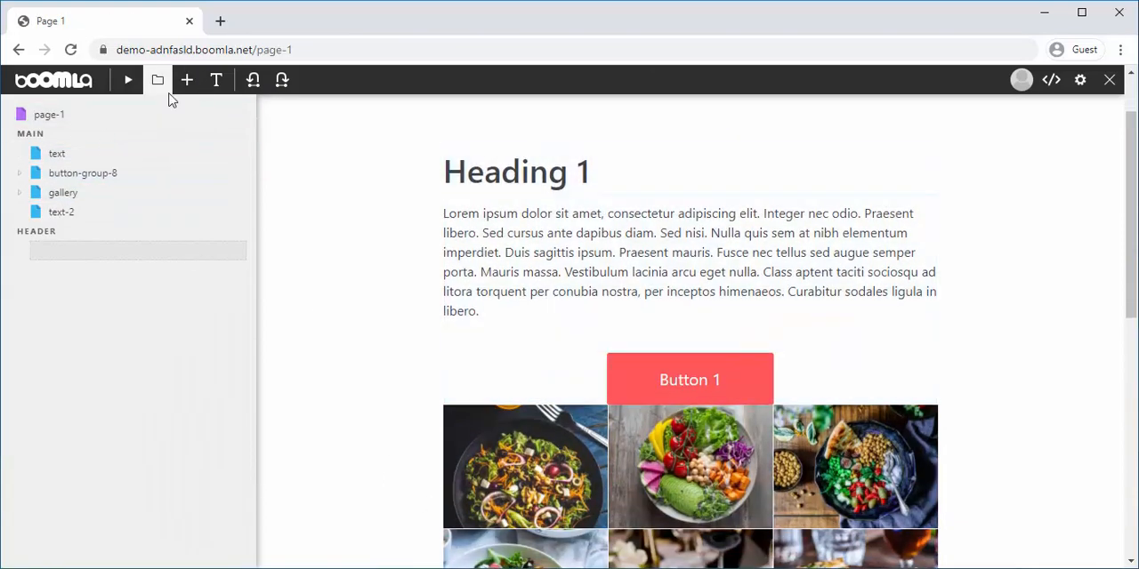
Insert a Space block from the inner Layout blocks between the red button and the gallery
{"action": "left_click", "coordinate": [187, 80]}
{"action": "left_click", "coordinate": [21, 114]}
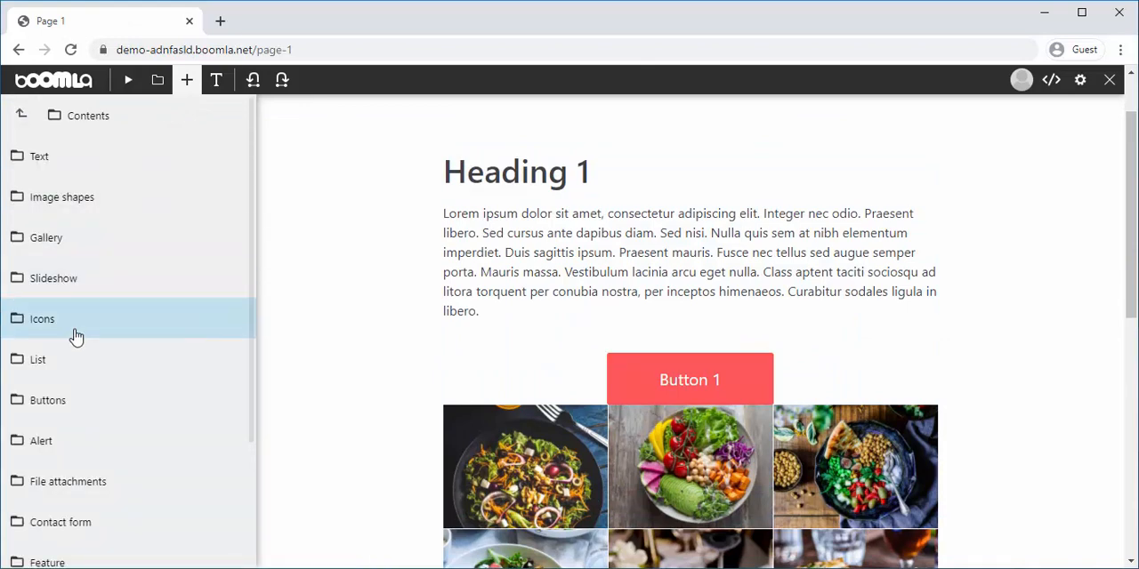
{"action": "scroll", "coordinate": [147, 418], "scroll_direction": "down", "scroll_amount": 2}
{"action": "scroll", "coordinate": [143, 454], "scroll_direction": "down", "scroll_amount": 2}
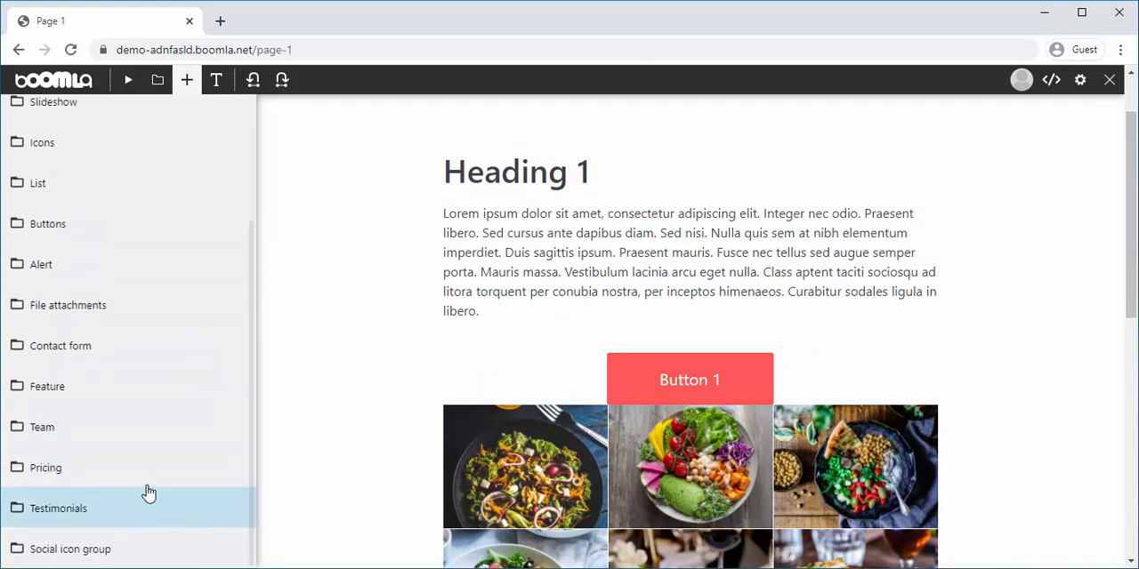
{"action": "scroll", "coordinate": [106, 356], "scroll_direction": "up", "scroll_amount": 4}
{"action": "left_click", "coordinate": [21, 118]}
{"action": "left_click", "coordinate": [63, 196]}
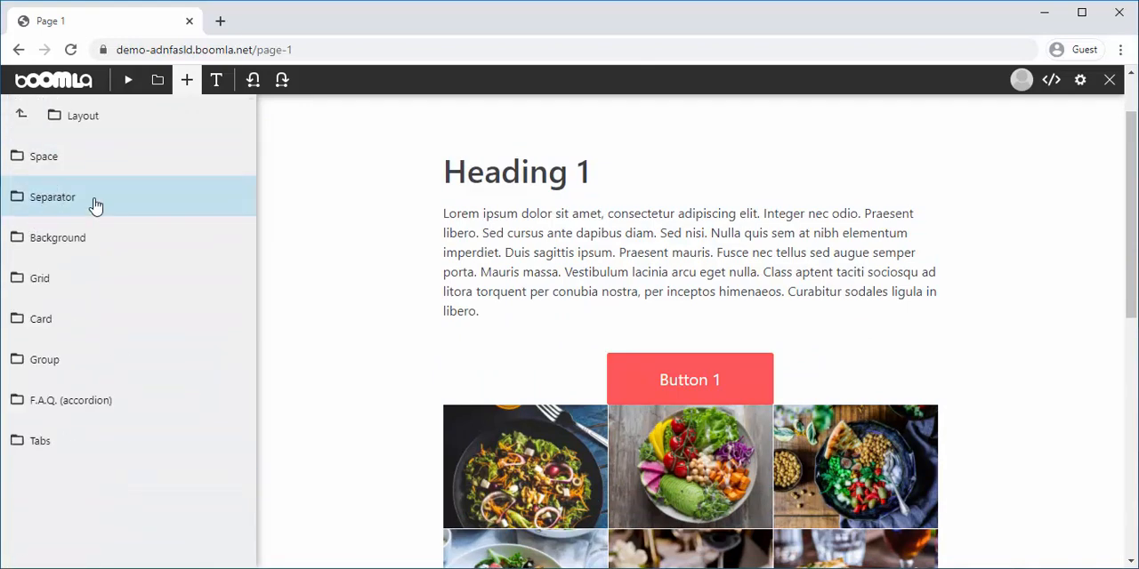
{"action": "left_click", "coordinate": [144, 167]}
{"action": "left_click_drag", "start_coordinate": [160, 154], "coordinate": [911, 371]}
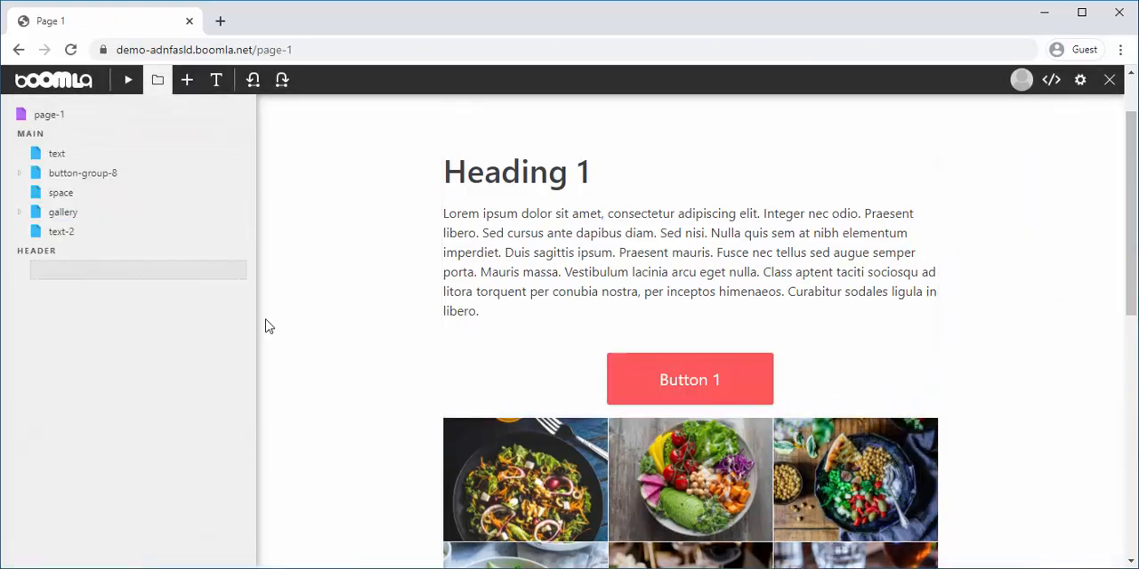
Return the block library from the Space category to the uikit.boomla.net top level
{"action": "left_click", "coordinate": [185, 82]}
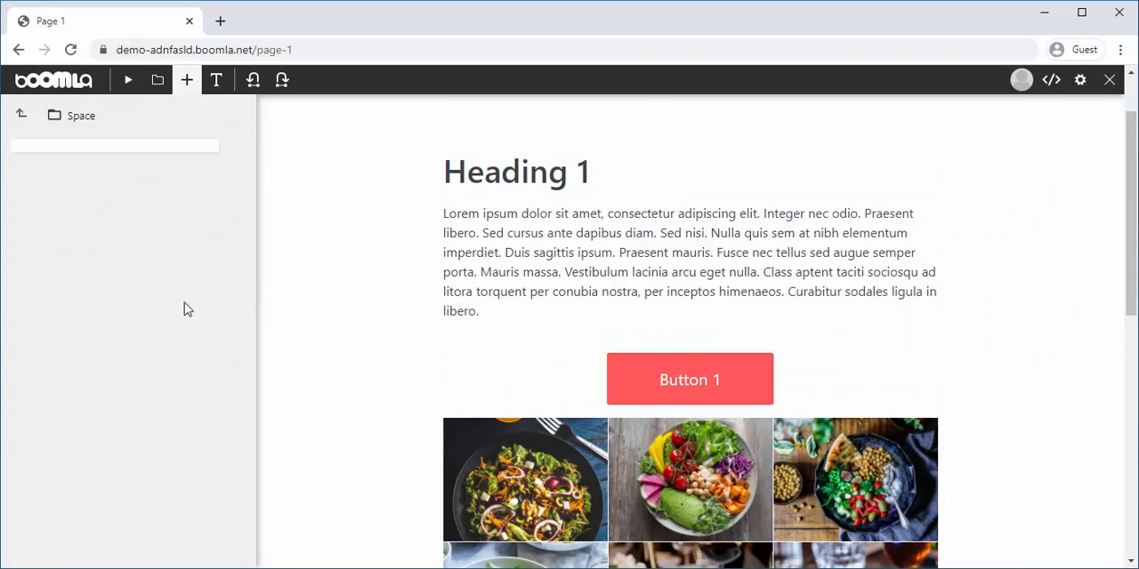
{"action": "left_click", "coordinate": [18, 117]}
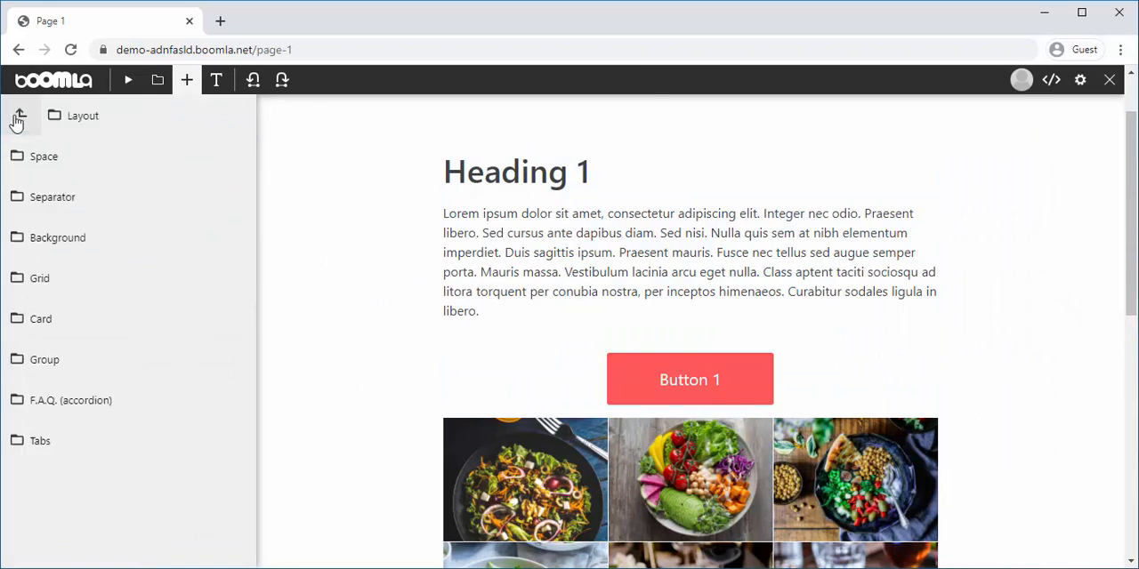
{"action": "left_click", "coordinate": [19, 116]}
{"action": "left_click", "coordinate": [19, 116]}
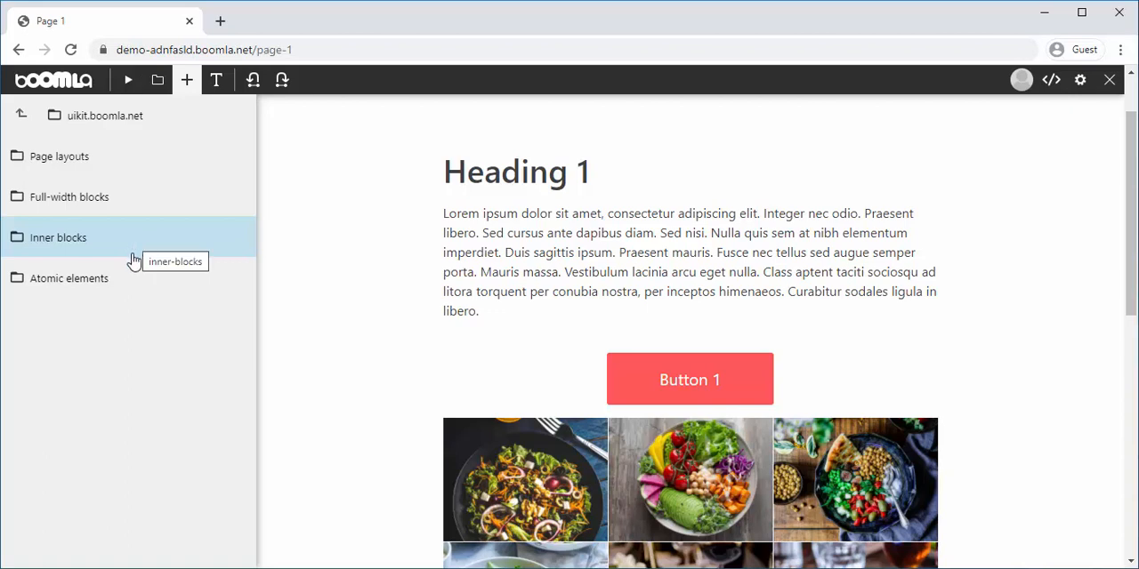
Open the Pricing category of the main full-width blocks, look through its designs and close the library
{"action": "left_click", "coordinate": [132, 214]}
{"action": "left_click", "coordinate": [102, 200]}
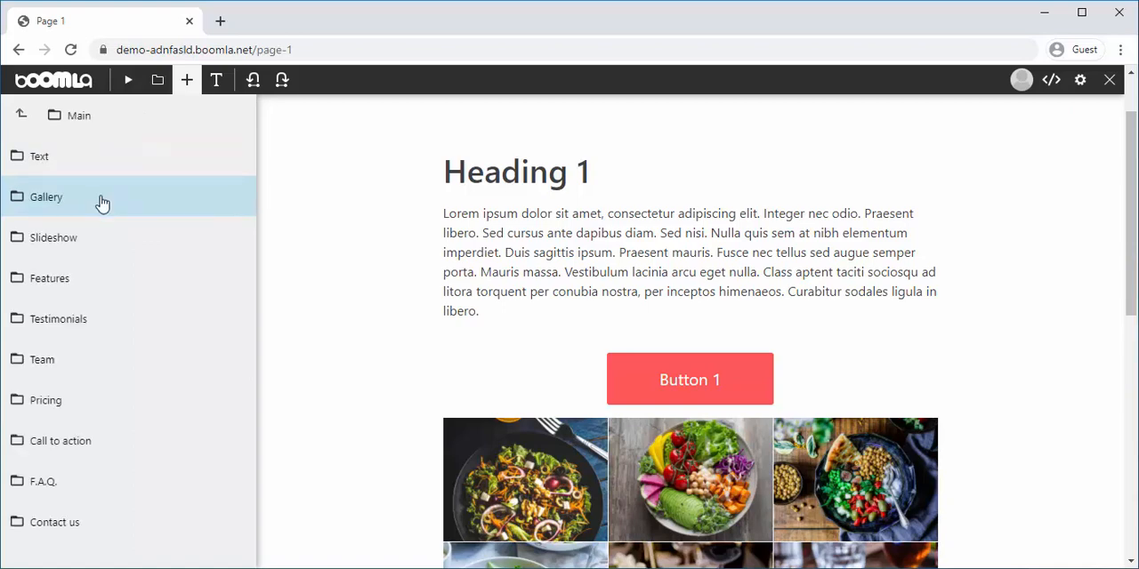
{"action": "left_click", "coordinate": [134, 401]}
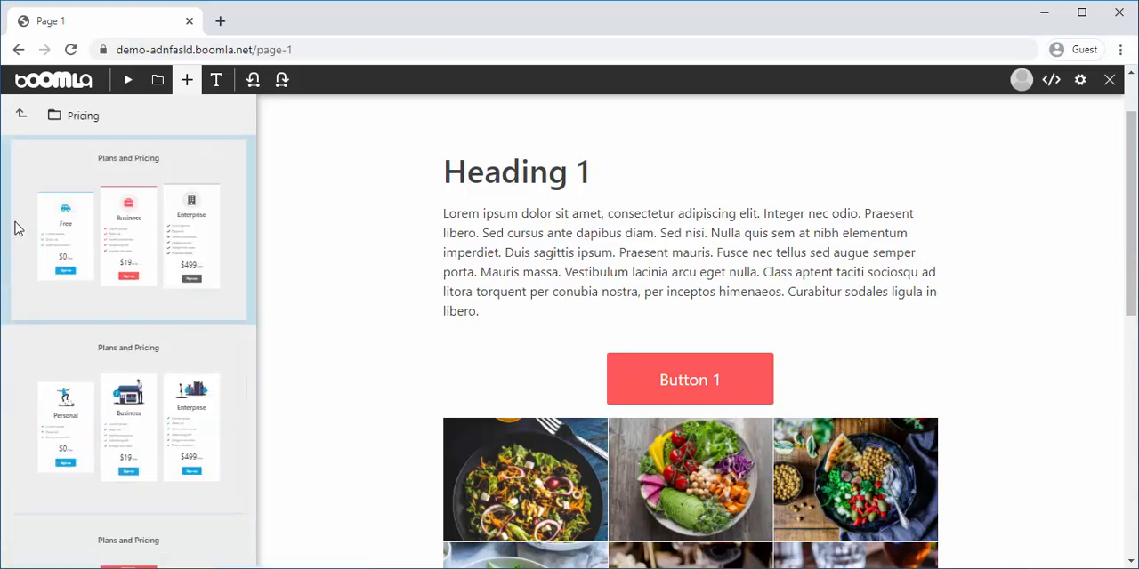
{"action": "scroll", "coordinate": [122, 394], "scroll_direction": "down", "scroll_amount": 2}
{"action": "scroll", "coordinate": [133, 400], "scroll_direction": "up", "scroll_amount": 2}
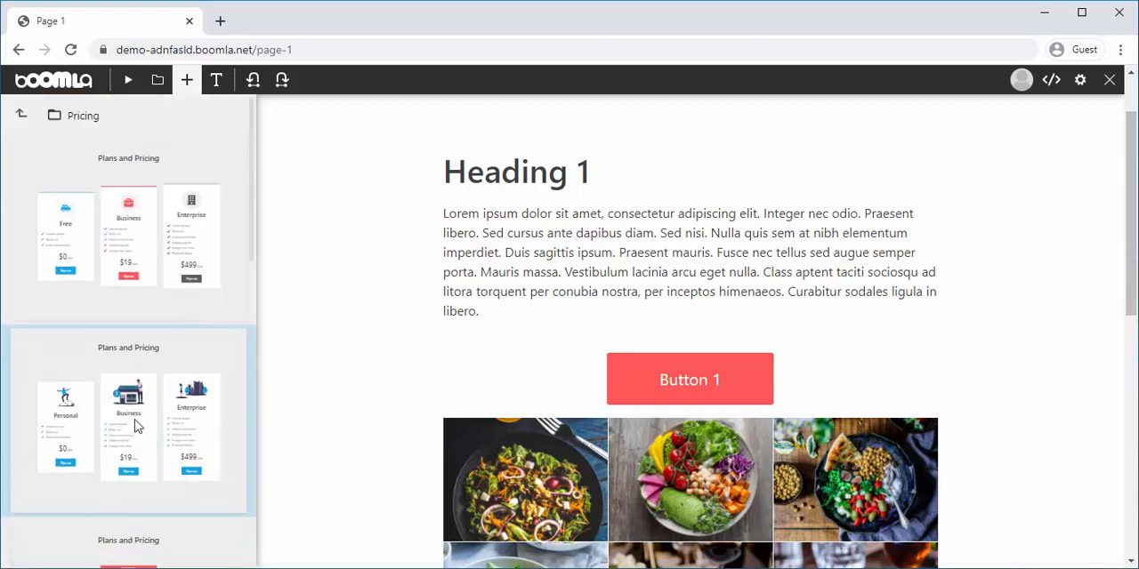
{"action": "left_click", "coordinate": [187, 80]}
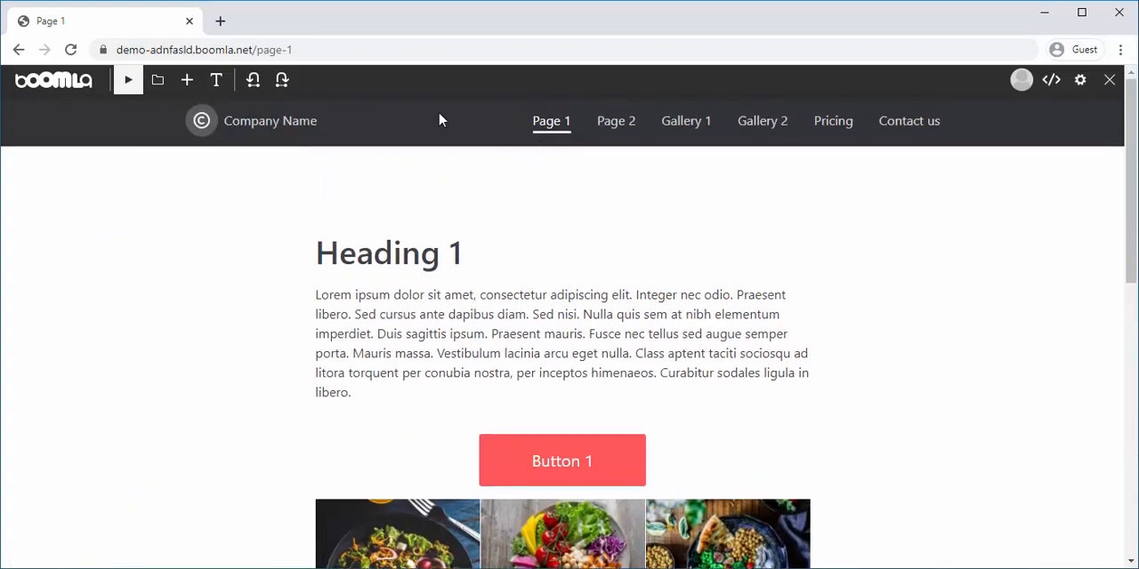
Go to the home page and insert the first Plans and Pricing full-width block between the dark hero and the Heading 1 card
{"action": "left_click", "coordinate": [253, 121]}
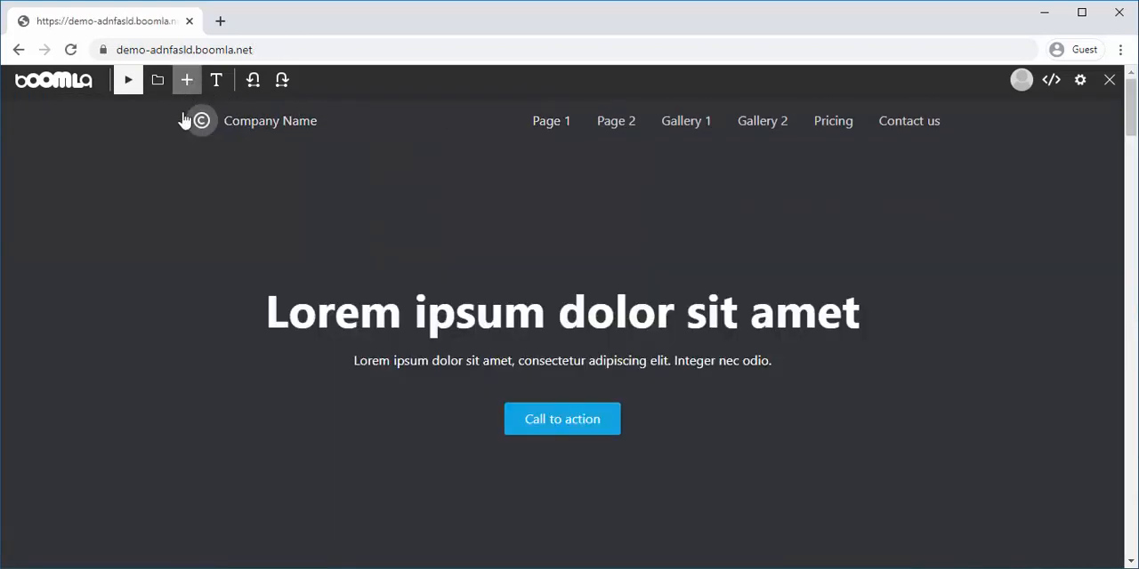
{"action": "scroll", "coordinate": [174, 276], "scroll_direction": "down", "scroll_amount": 4}
{"action": "left_click", "coordinate": [186, 79]}
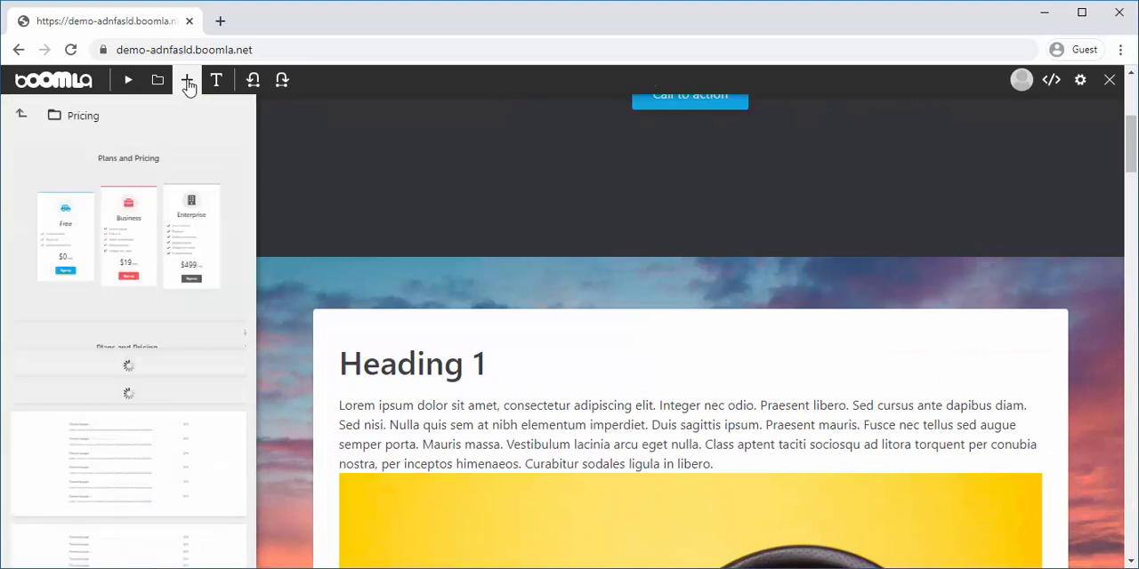
{"action": "left_click_drag", "start_coordinate": [53, 158], "coordinate": [296, 267]}
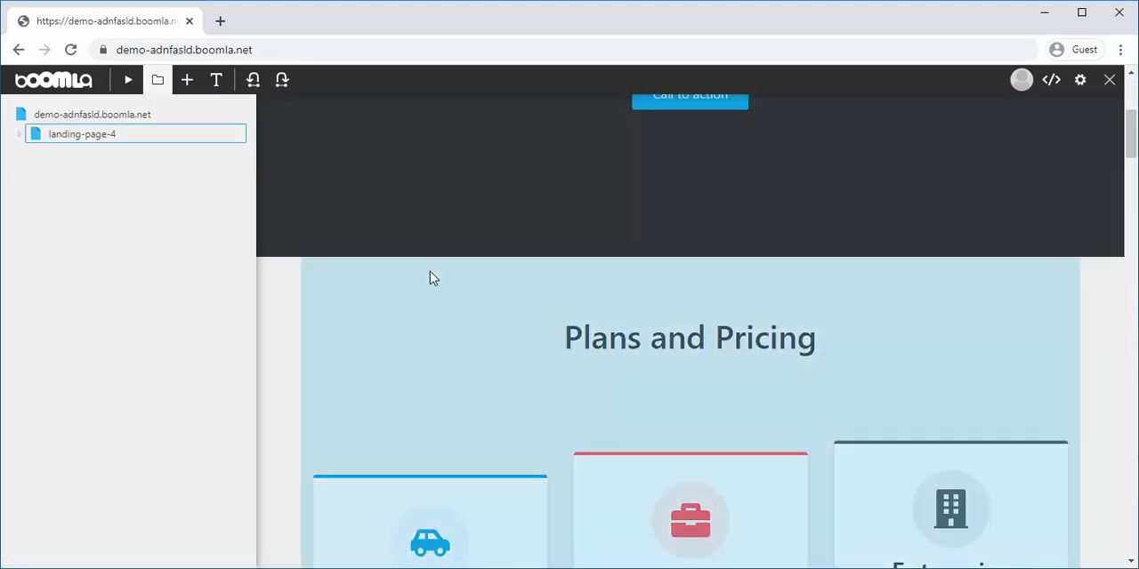
Examine the structure of the Free pricing card by selecting the card and its icon, title, list, price and button elements
{"action": "scroll", "coordinate": [430, 276], "scroll_direction": "down", "scroll_amount": 3}
{"action": "left_click", "coordinate": [455, 315]}
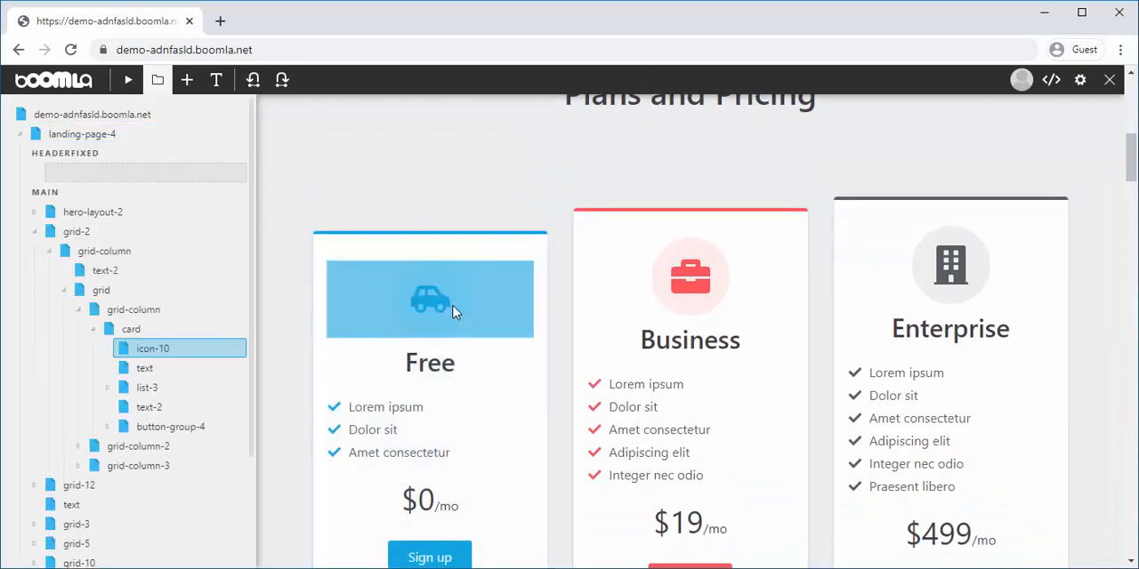
{"action": "left_click", "coordinate": [364, 245]}
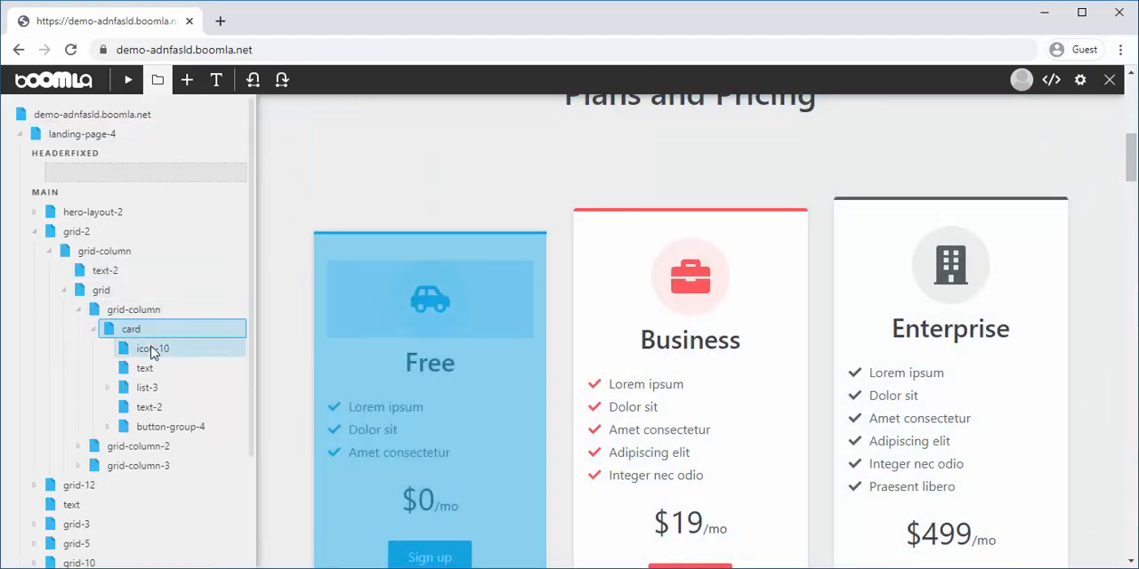
{"action": "left_click", "coordinate": [152, 349]}
{"action": "left_click", "coordinate": [155, 370]}
{"action": "left_click", "coordinate": [157, 386]}
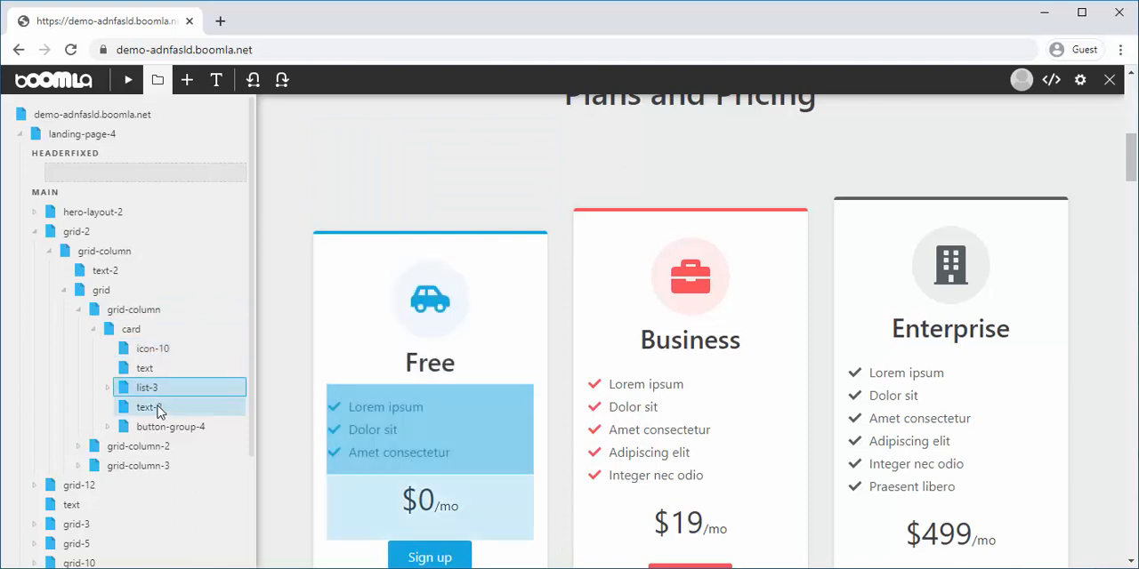
{"action": "left_click", "coordinate": [157, 408]}
{"action": "left_click", "coordinate": [162, 429]}
{"action": "scroll", "coordinate": [162, 431], "scroll_direction": "down", "scroll_amount": 1}
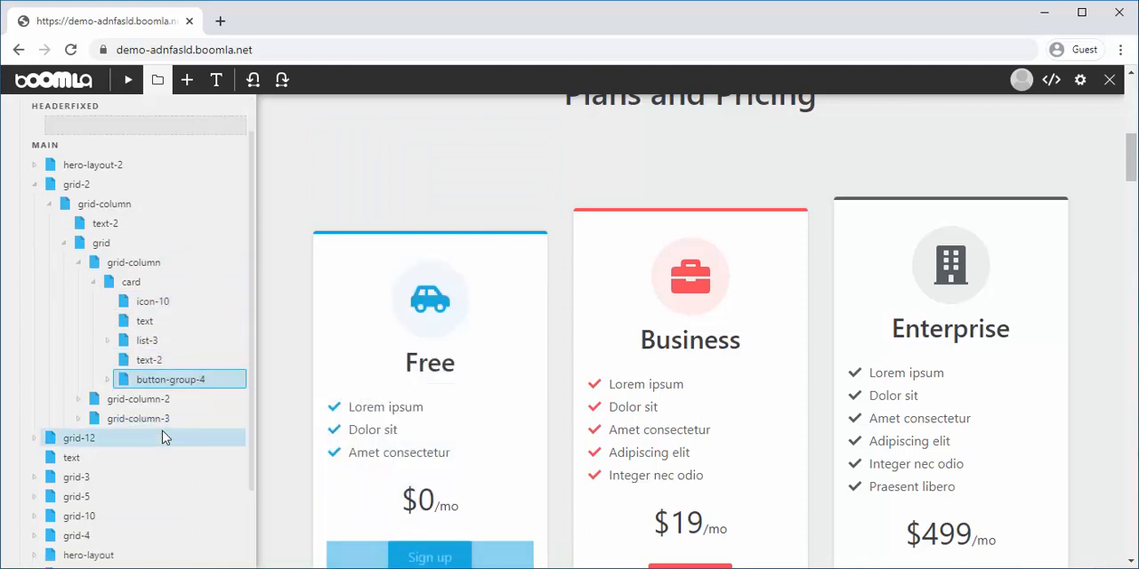
{"action": "scroll", "coordinate": [371, 444], "scroll_direction": "down", "scroll_amount": 1}
{"action": "scroll", "coordinate": [371, 445], "scroll_direction": "down", "scroll_amount": 1}
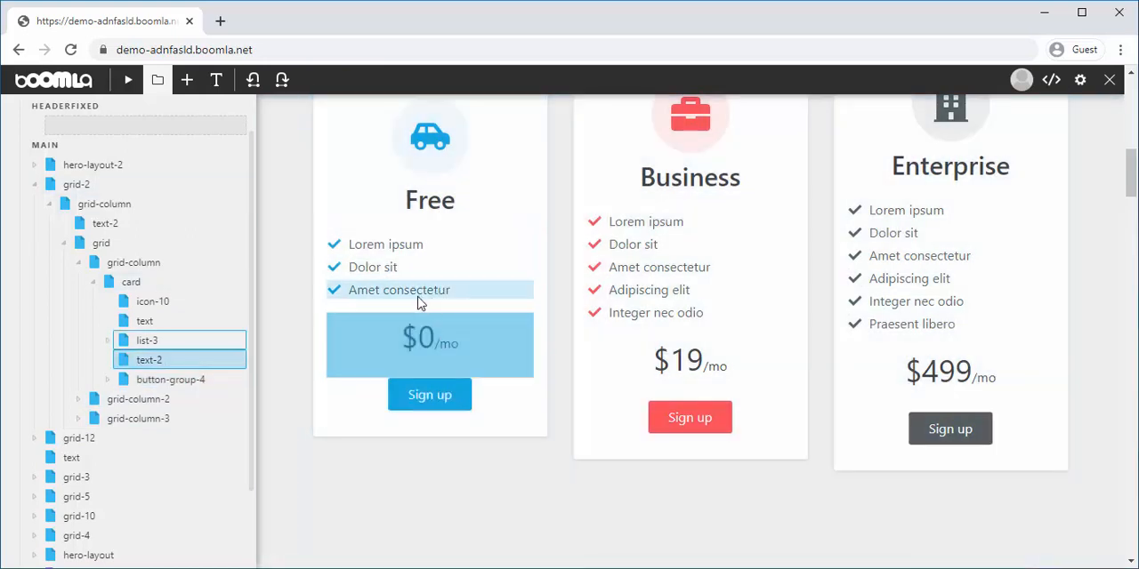
{"action": "scroll", "coordinate": [437, 267], "scroll_direction": "up", "scroll_amount": 2}
{"action": "scroll", "coordinate": [356, 196], "scroll_direction": "down", "scroll_amount": 1}
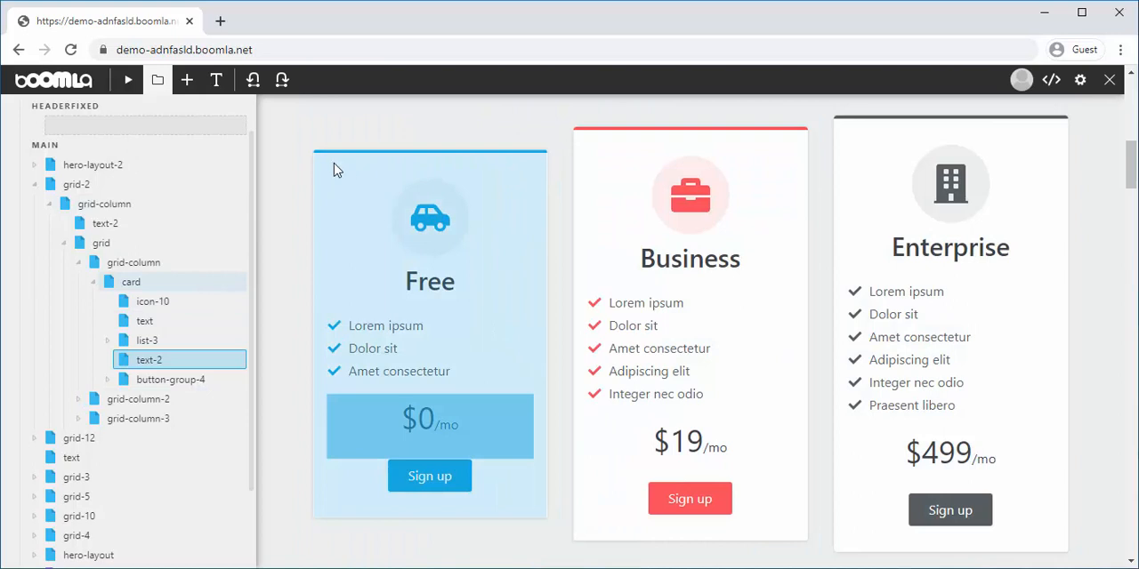
Browse the Contents categories of the Atomic elements in the uikit.boomla.net library
{"action": "left_click", "coordinate": [187, 82]}
{"action": "left_click", "coordinate": [21, 117]}
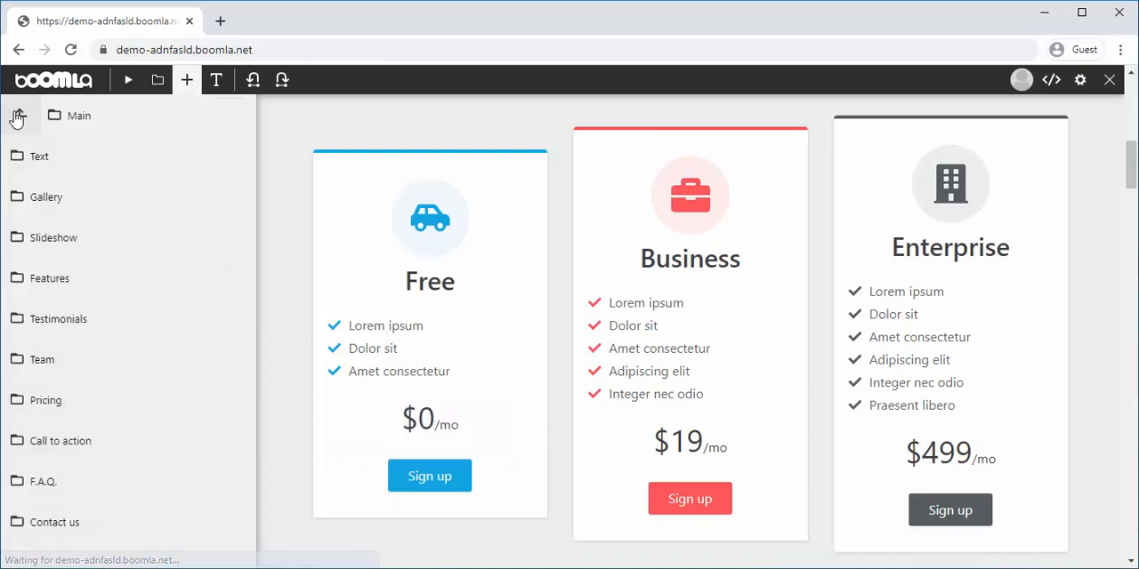
{"action": "left_click", "coordinate": [21, 116]}
{"action": "left_click", "coordinate": [20, 117]}
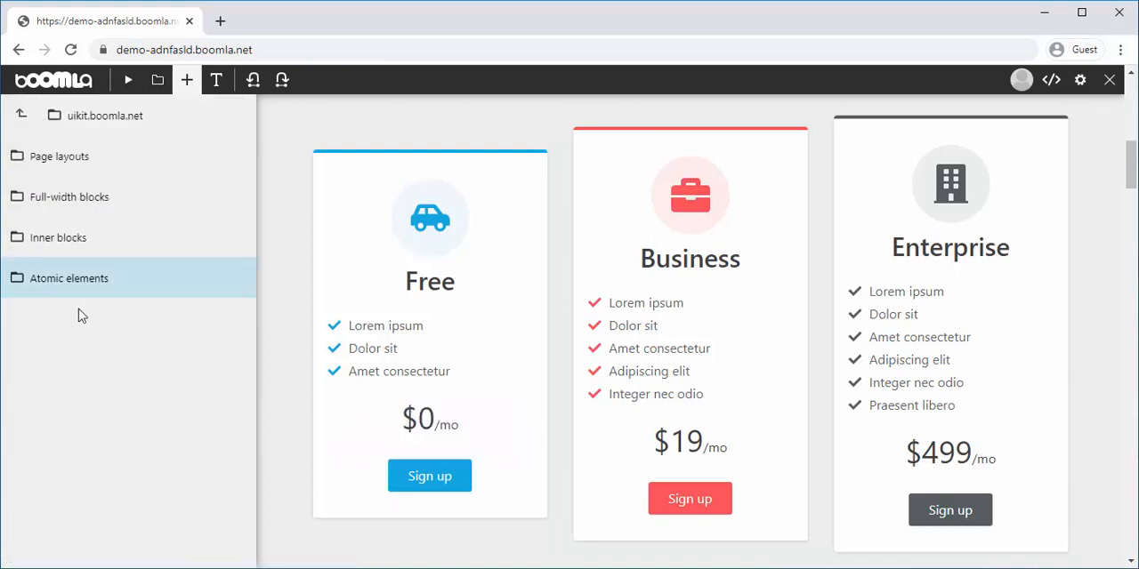
{"action": "left_click", "coordinate": [89, 286]}
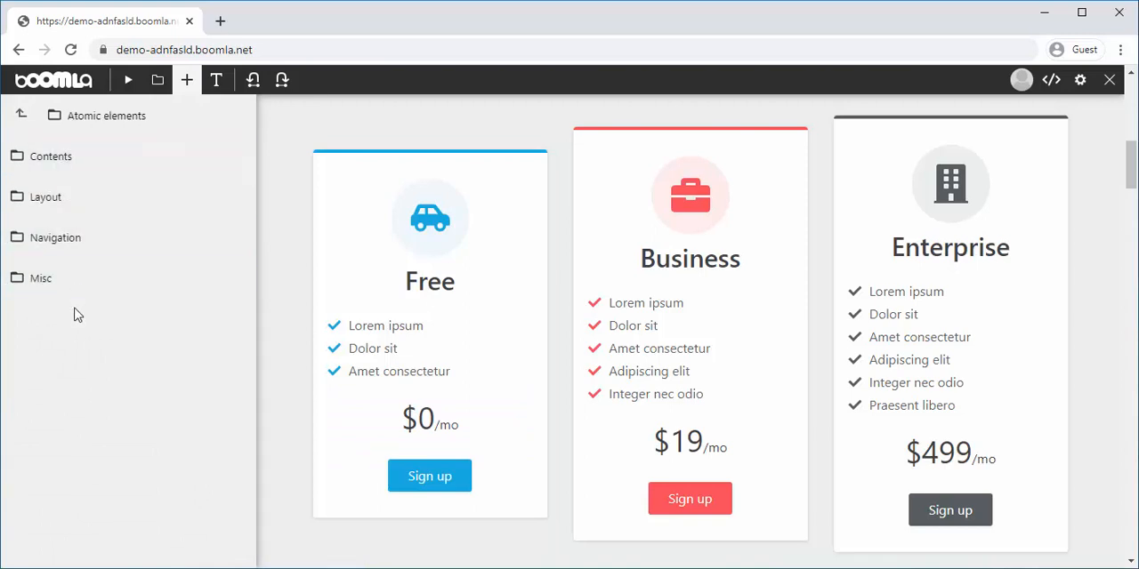
{"action": "left_click", "coordinate": [150, 165]}
{"action": "scroll", "coordinate": [131, 198], "scroll_direction": "down", "scroll_amount": 2}
{"action": "scroll", "coordinate": [186, 460], "scroll_direction": "up", "scroll_amount": 2}
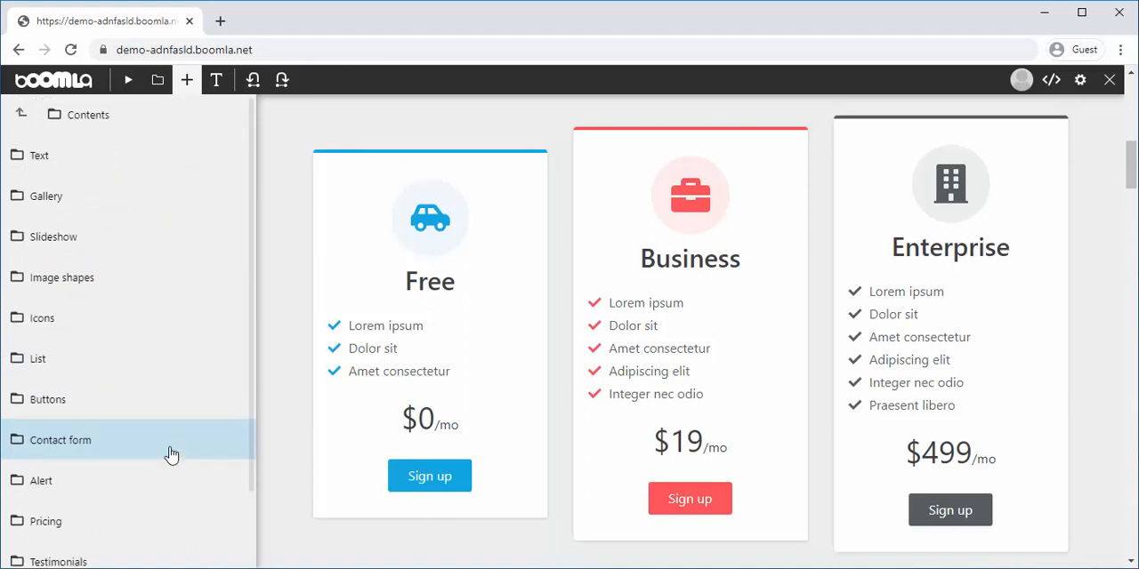
Look at the List and Text atomic elements, return the library to the uikit.boomla.net top level and close it
{"action": "left_click", "coordinate": [92, 366]}
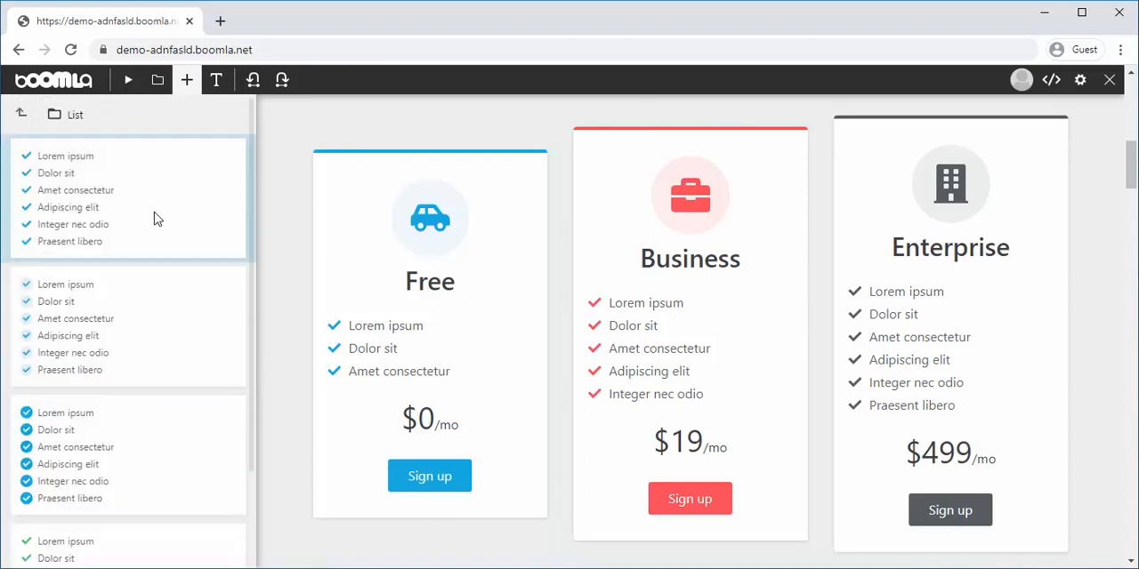
{"action": "left_click", "coordinate": [21, 115]}
{"action": "left_click", "coordinate": [111, 167]}
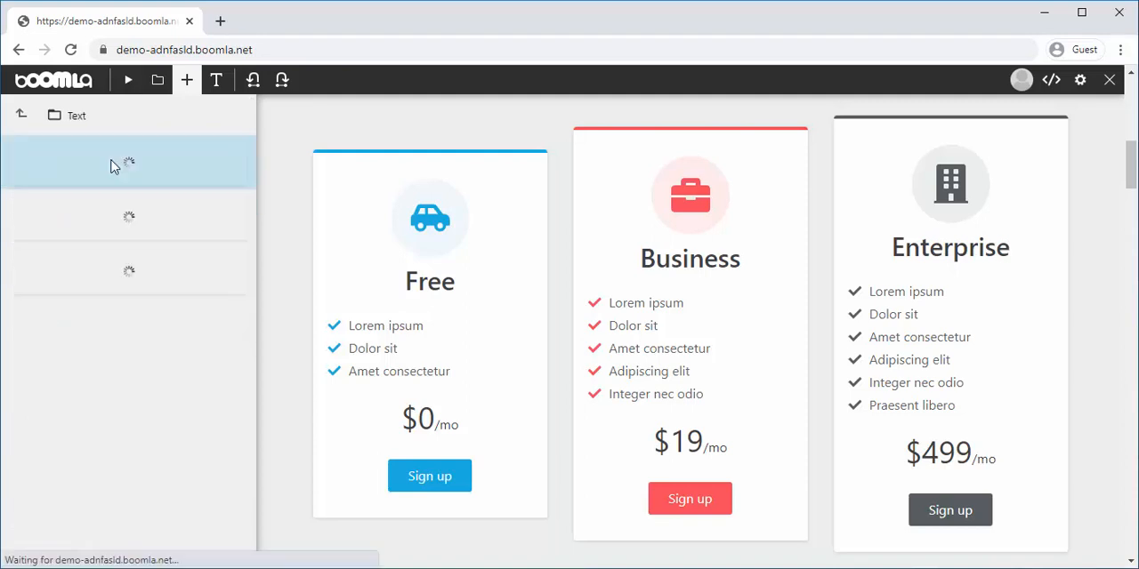
{"action": "left_click", "coordinate": [22, 121]}
{"action": "left_click", "coordinate": [24, 129]}
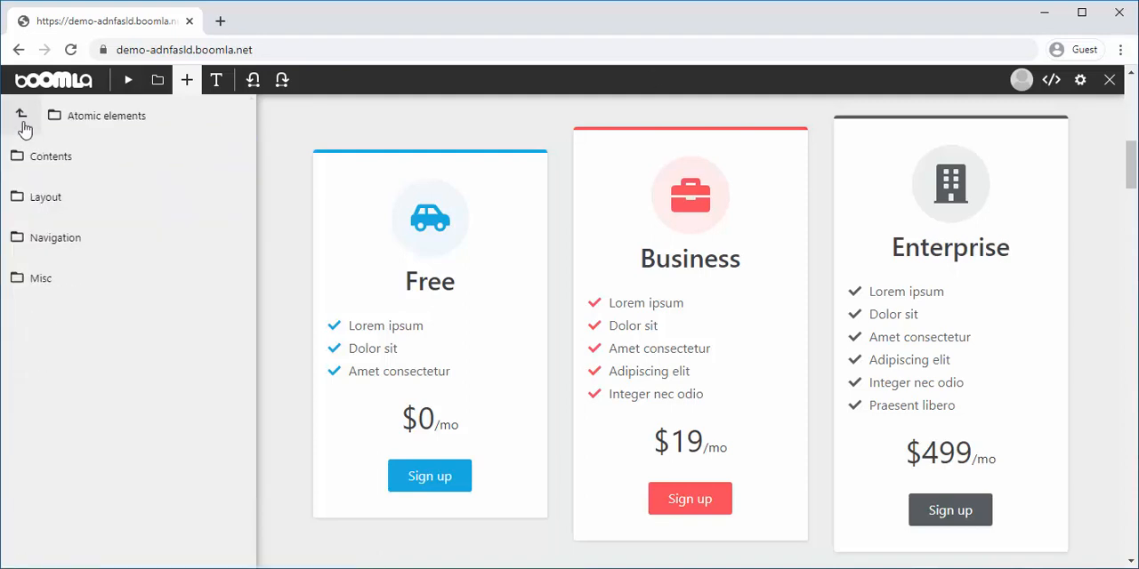
{"action": "left_click", "coordinate": [24, 129]}
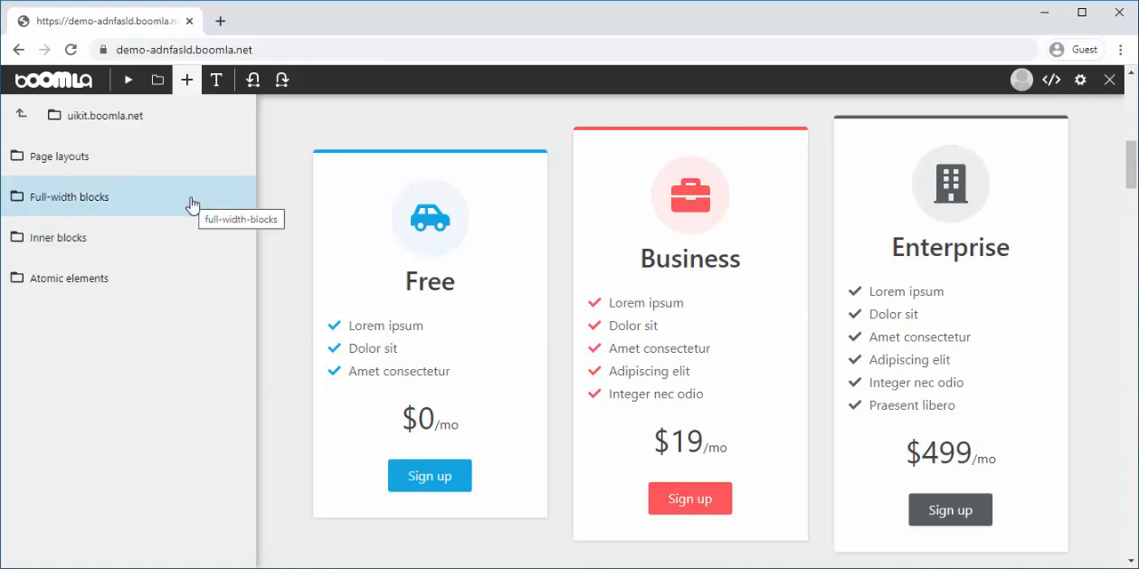
{"action": "left_click", "coordinate": [191, 82]}
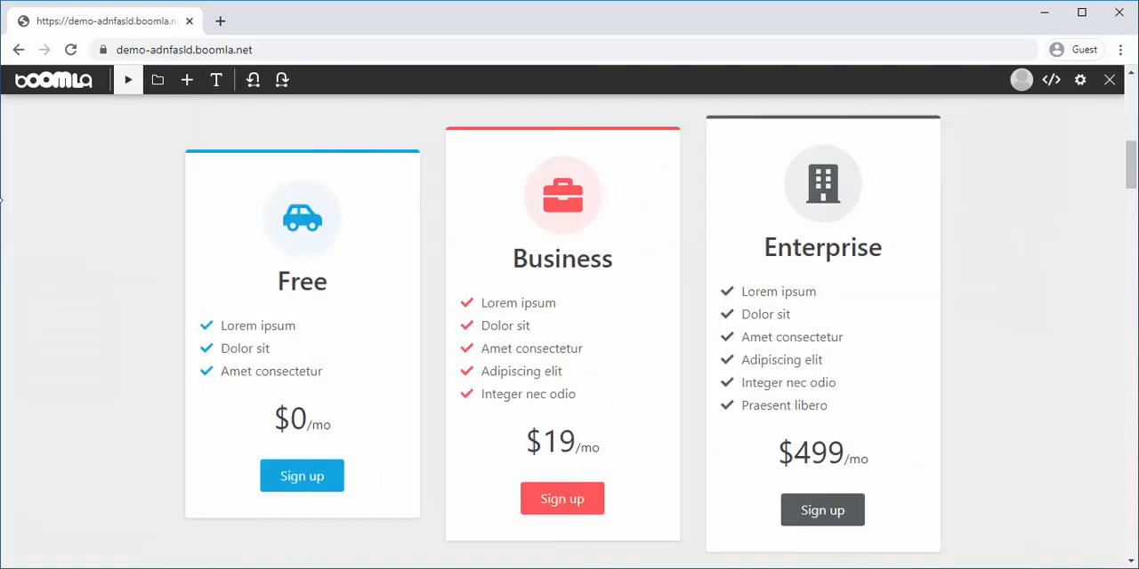
Insert the page layout with a dark header menu and centred white Text paper as a new page before Page 1 in the site menu
{"action": "left_click", "coordinate": [187, 83]}
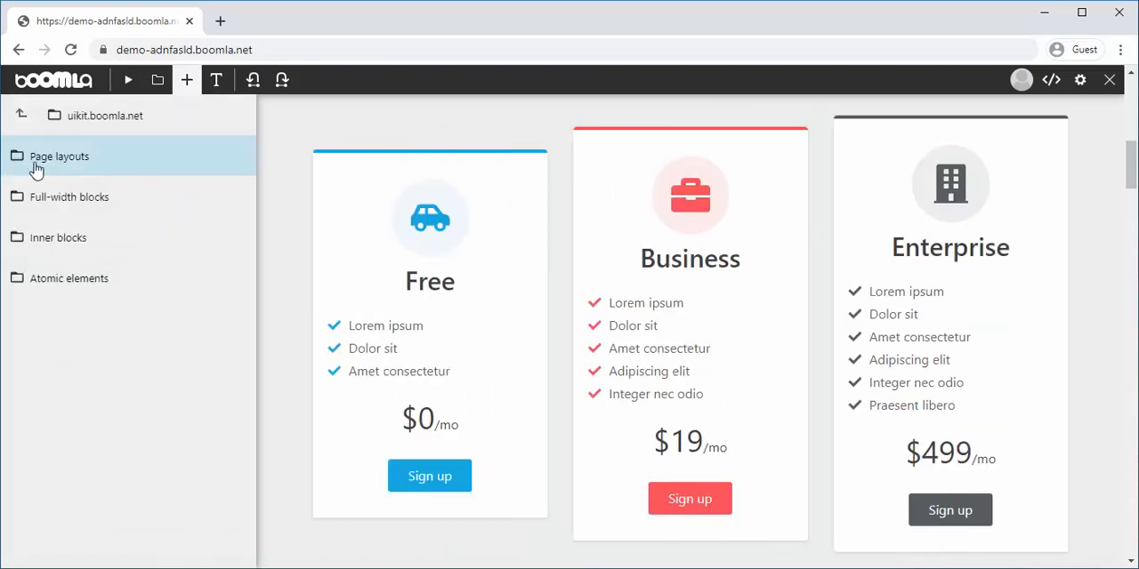
{"action": "scroll", "coordinate": [371, 275], "scroll_direction": "up", "scroll_amount": 5}
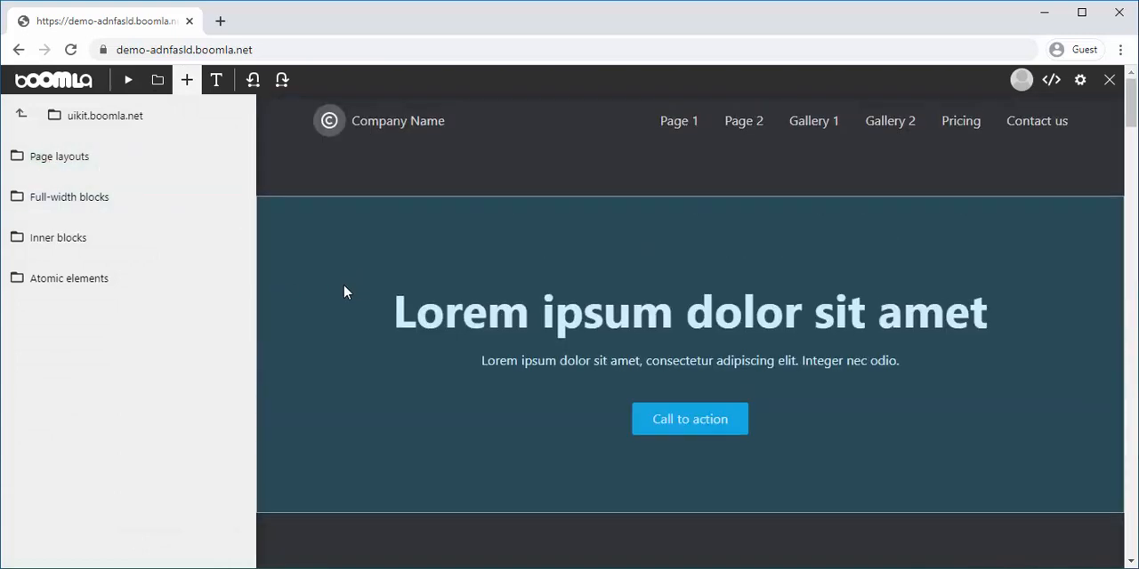
{"action": "left_click", "coordinate": [97, 155]}
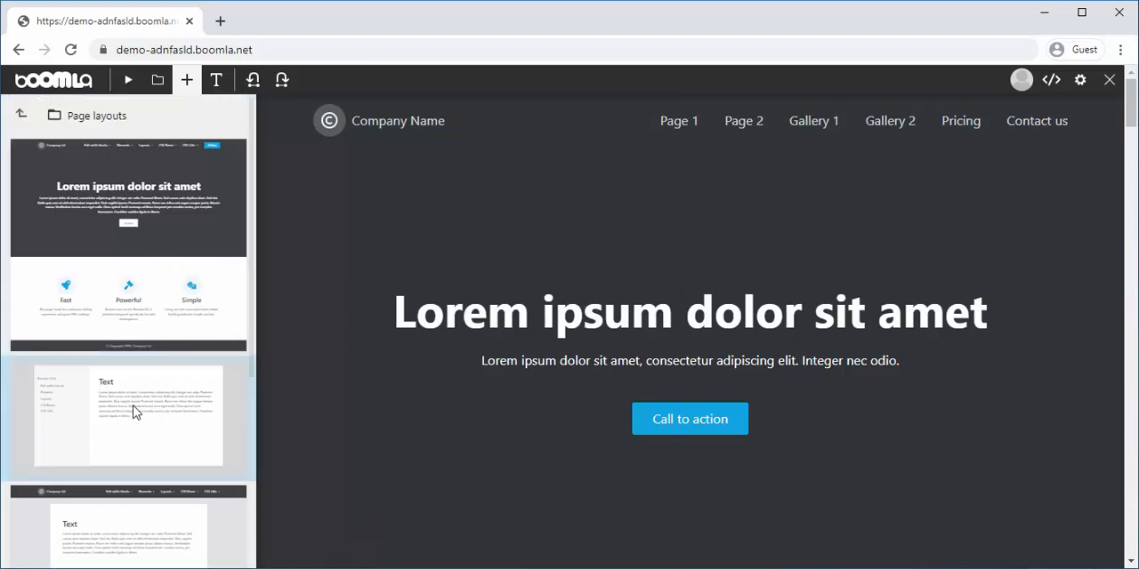
{"action": "scroll", "coordinate": [148, 441], "scroll_direction": "down", "scroll_amount": 1}
{"action": "left_click_drag", "start_coordinate": [100, 469], "coordinate": [656, 135]}
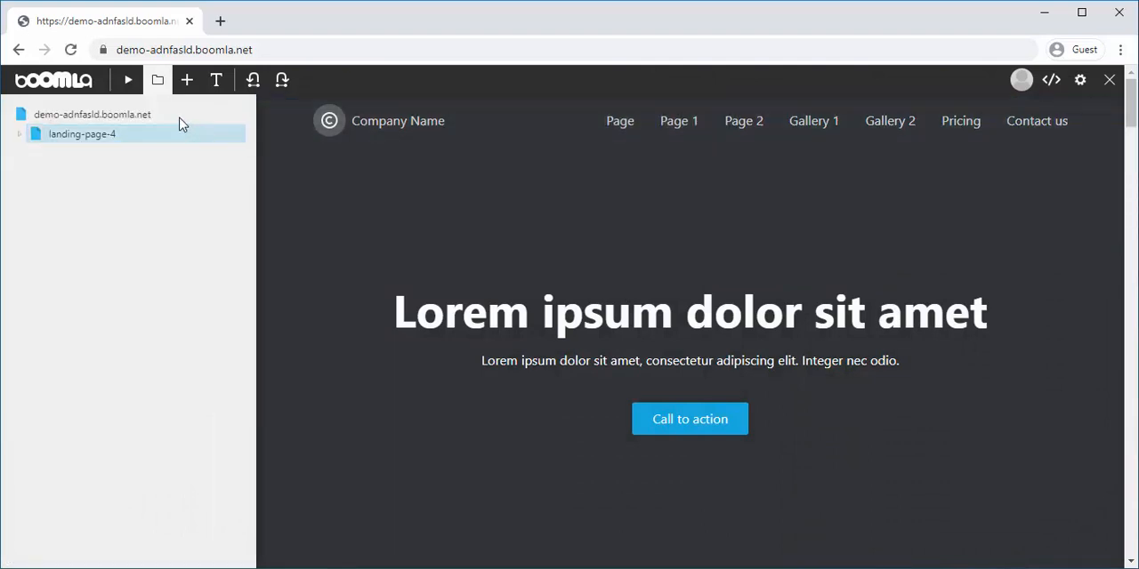
Open the new page from the site menu and look over its whole content
{"action": "left_click", "coordinate": [157, 79]}
{"action": "left_click", "coordinate": [499, 120]}
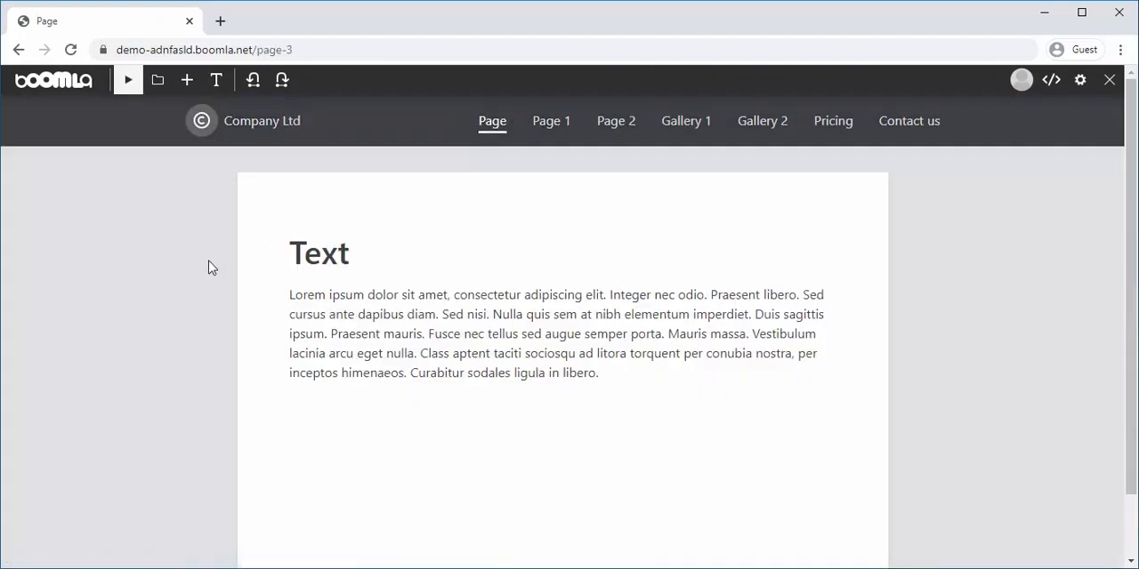
{"action": "scroll", "coordinate": [257, 285], "scroll_direction": "down", "scroll_amount": 2}
{"action": "scroll", "coordinate": [452, 371], "scroll_direction": "up", "scroll_amount": 2}
{"action": "scroll", "coordinate": [448, 368], "scroll_direction": "down", "scroll_amount": 2}
{"action": "scroll", "coordinate": [447, 369], "scroll_direction": "up", "scroll_amount": 2}
Expand paper-2 in the page structure and select its header element menu-6-3
{"action": "left_click", "coordinate": [158, 79]}
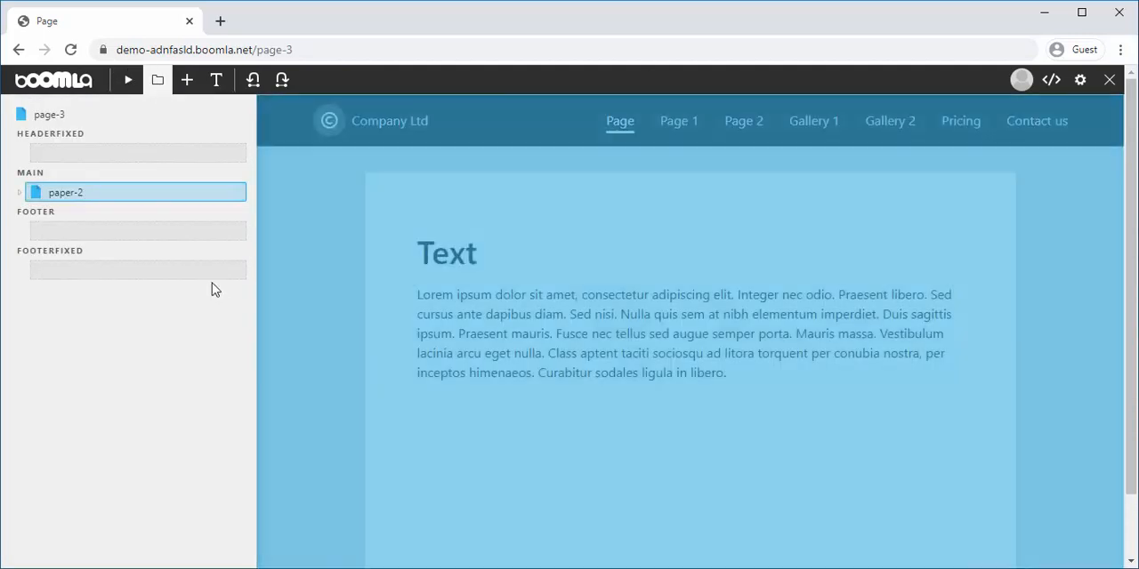
{"action": "left_click", "coordinate": [27, 194]}
{"action": "left_click", "coordinate": [77, 230]}
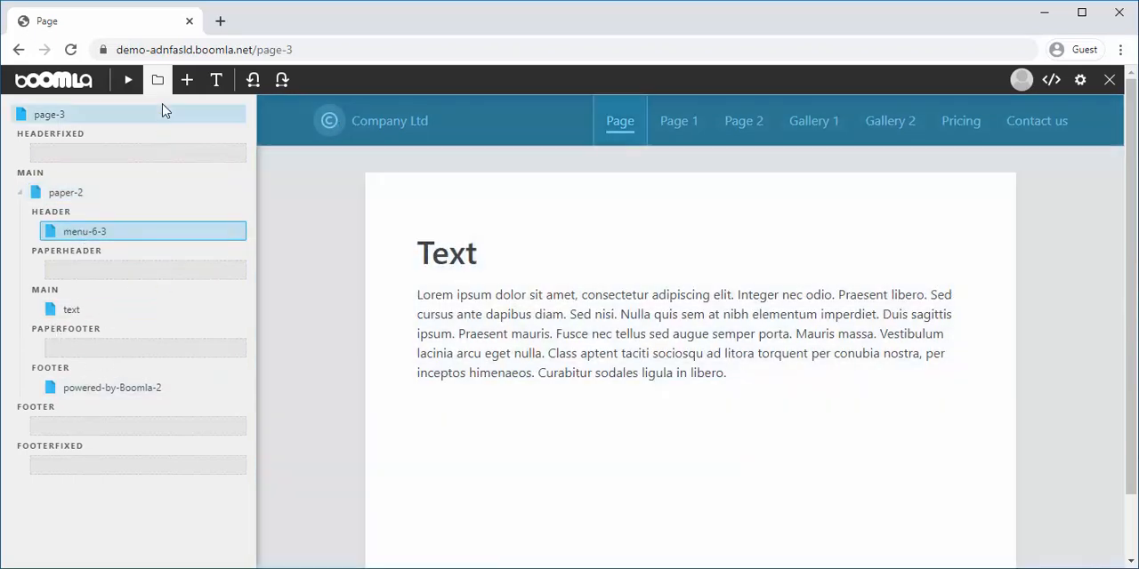
Look through the Page layouts of the uikit.boomla.net library again
{"action": "left_click", "coordinate": [187, 83]}
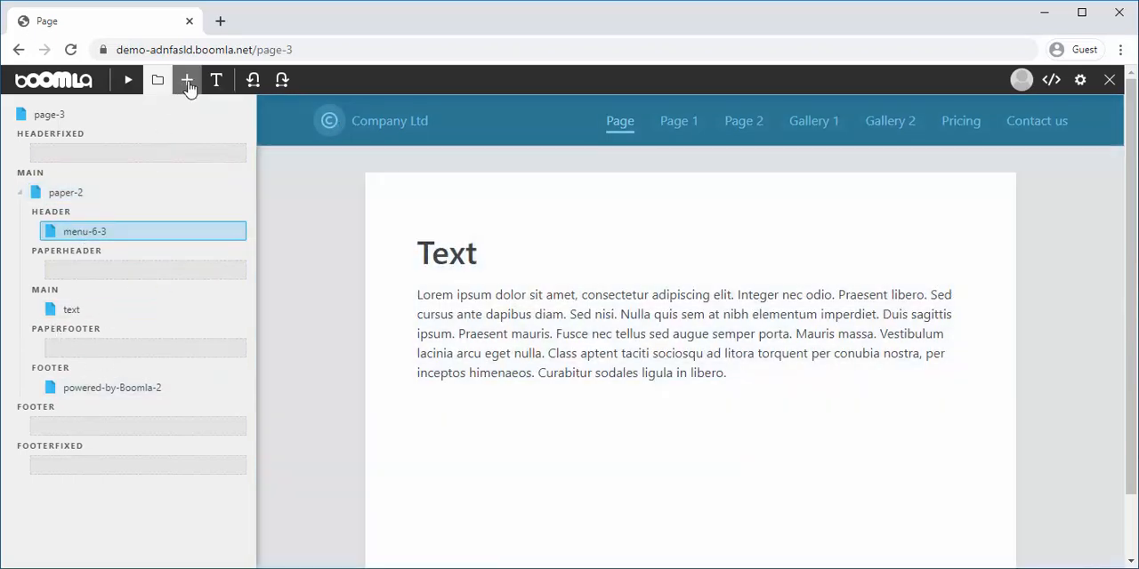
{"action": "scroll", "coordinate": [148, 361], "scroll_direction": "down", "scroll_amount": 3}
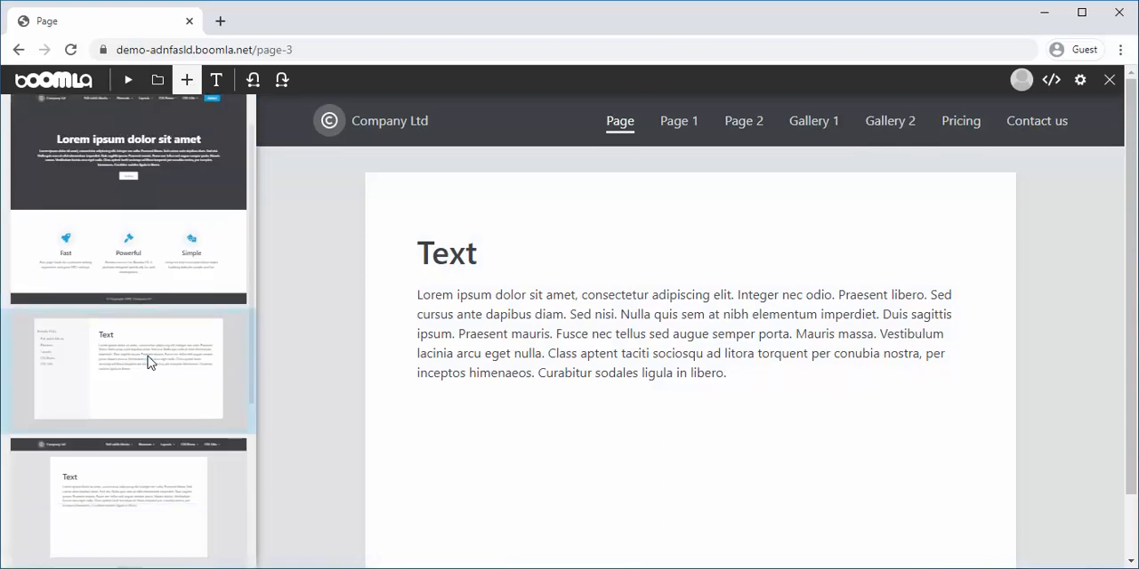
{"action": "scroll", "coordinate": [92, 472], "scroll_direction": "up", "scroll_amount": 1}
{"action": "scroll", "coordinate": [92, 472], "scroll_direction": "up", "scroll_amount": 2}
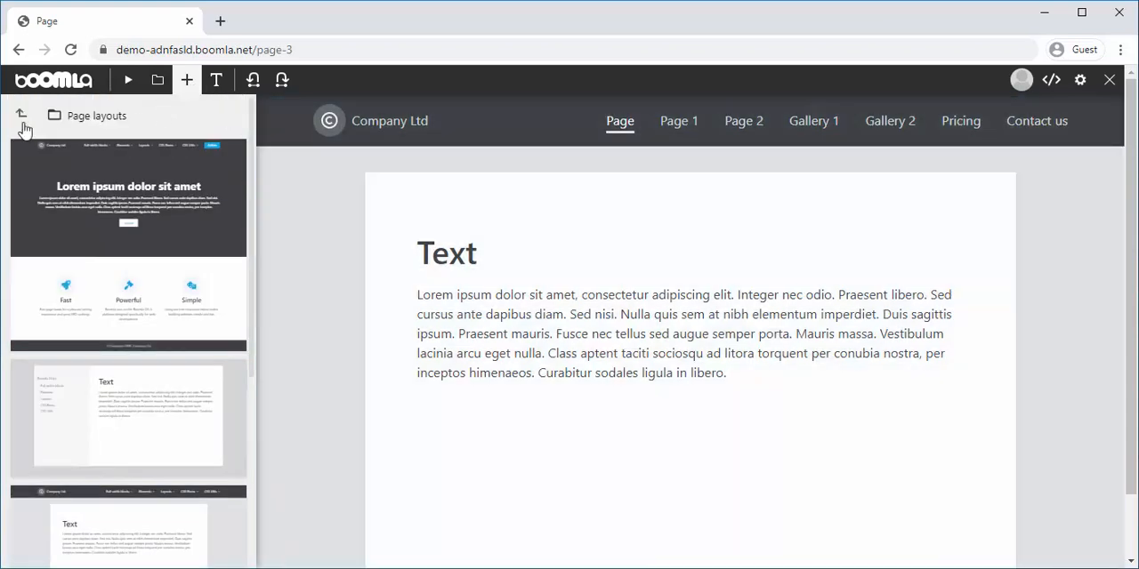
Review the page structure once more, return the library to the uikit.boomla.net top level and close it
{"action": "left_click", "coordinate": [160, 89]}
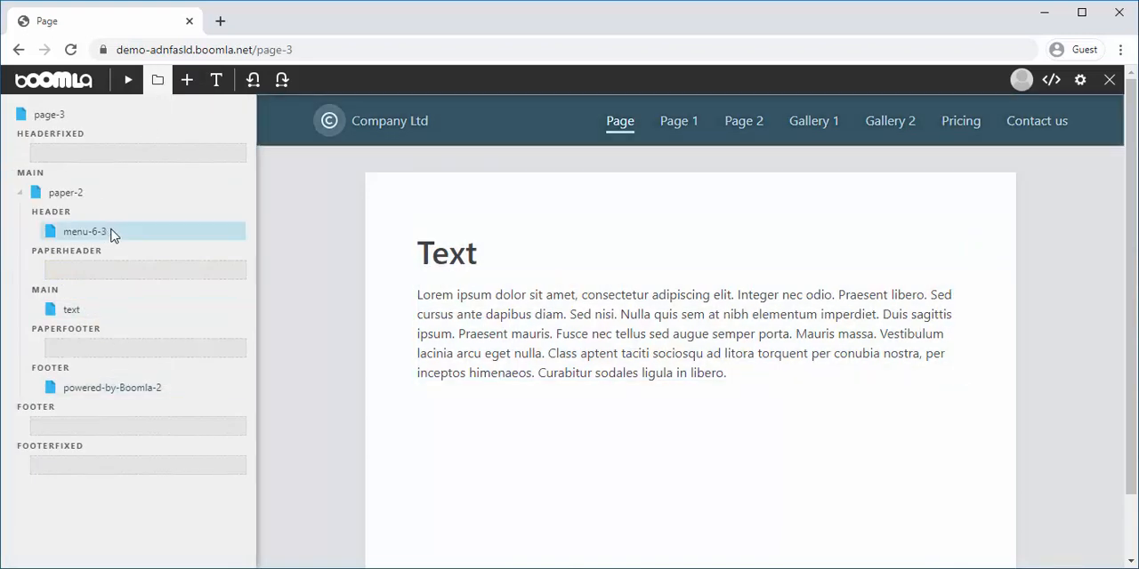
{"action": "left_click", "coordinate": [159, 87]}
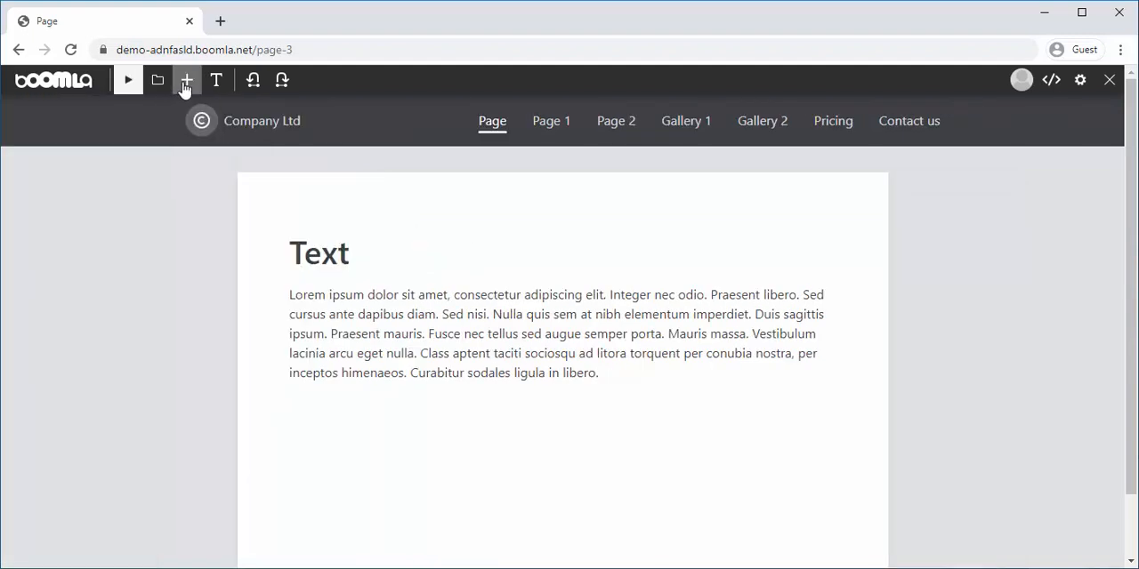
{"action": "left_click", "coordinate": [186, 84]}
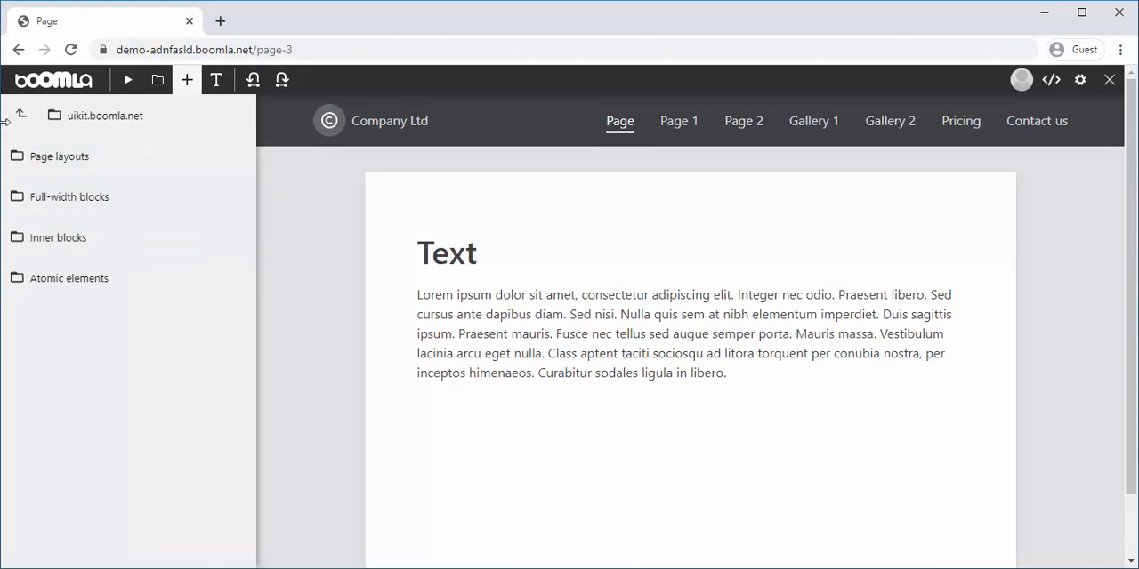
{"action": "left_click", "coordinate": [185, 93]}
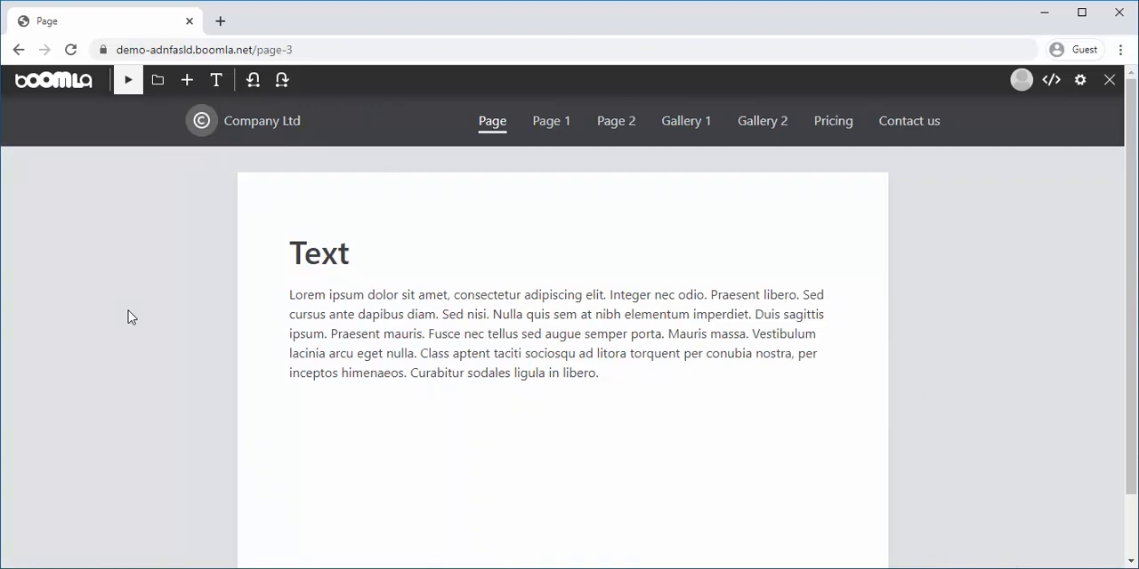